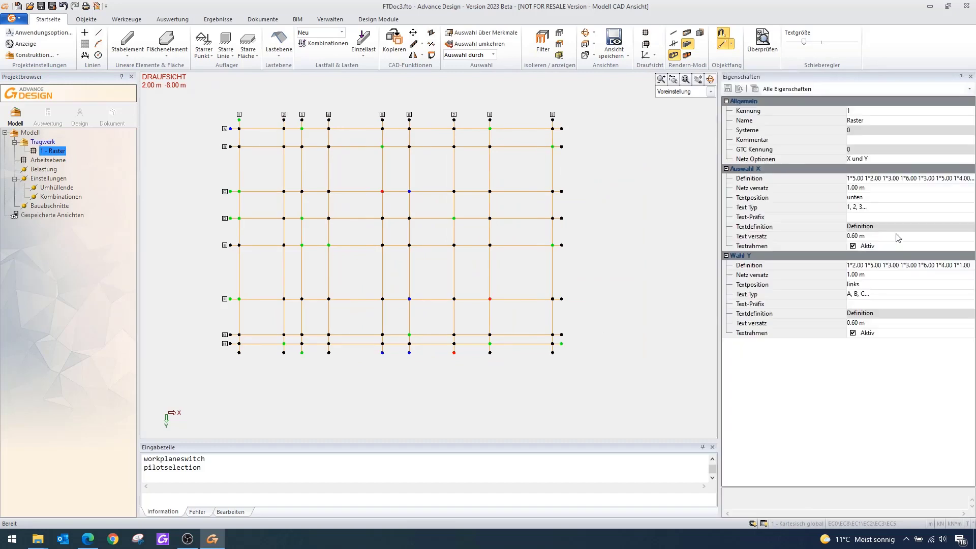
# Set the grid's X definition to 6 2 2*6 2 4 6 and its Y definition to 7 2.6 2.4 2 6 4
pyautogui.click(919, 180)
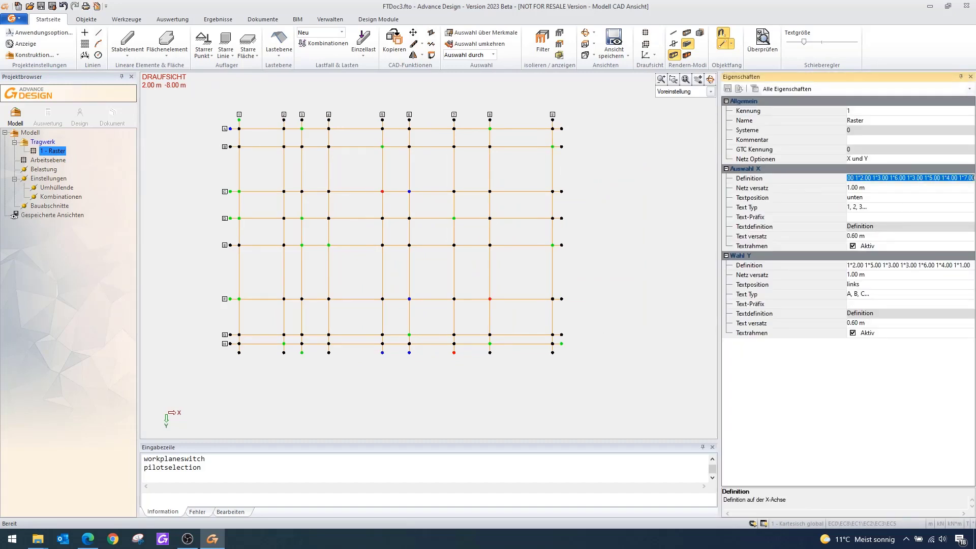
pyautogui.write('6 2 2*6 2 4 6')
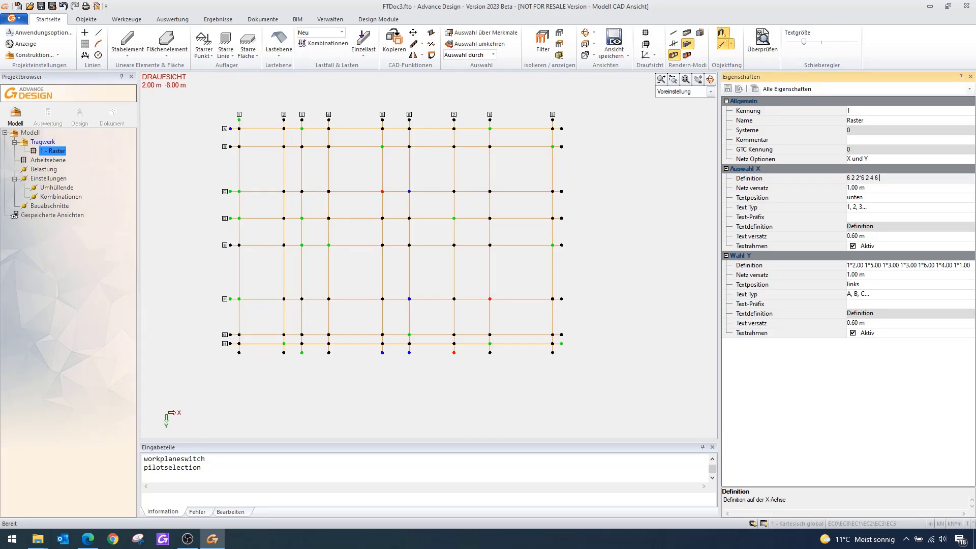
pyautogui.click(923, 265)
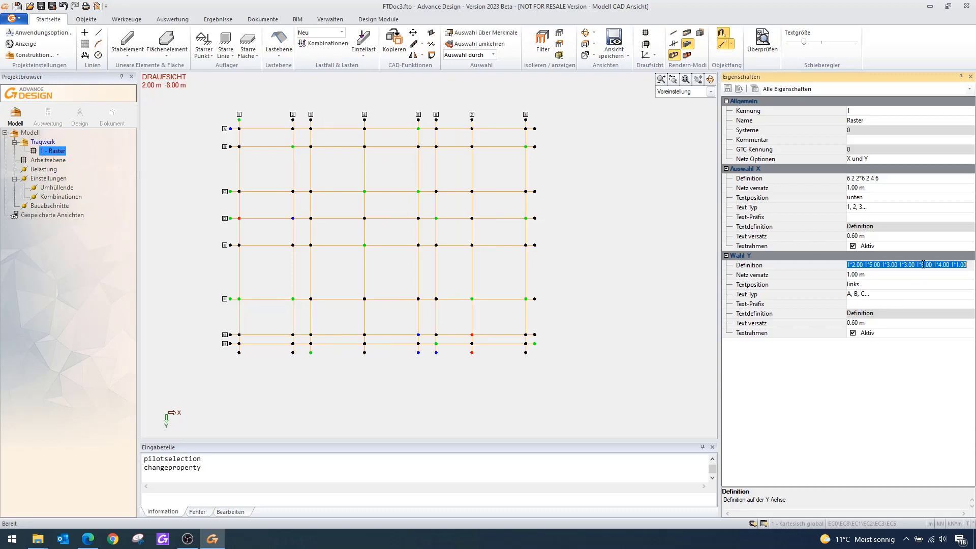
pyautogui.write('7 2 6 2 4 2 6 4')
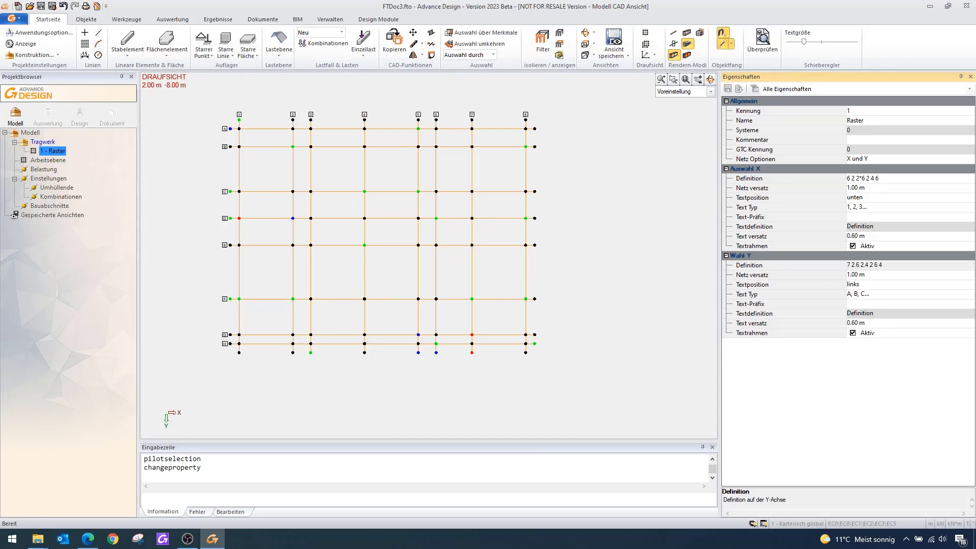
pyautogui.press('Return')
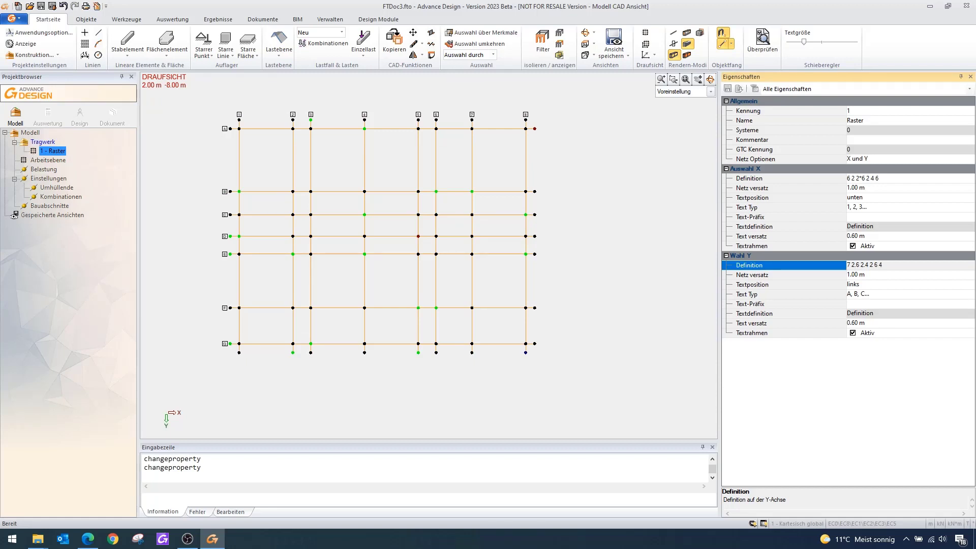
pyautogui.scroll(2, 391, 275)
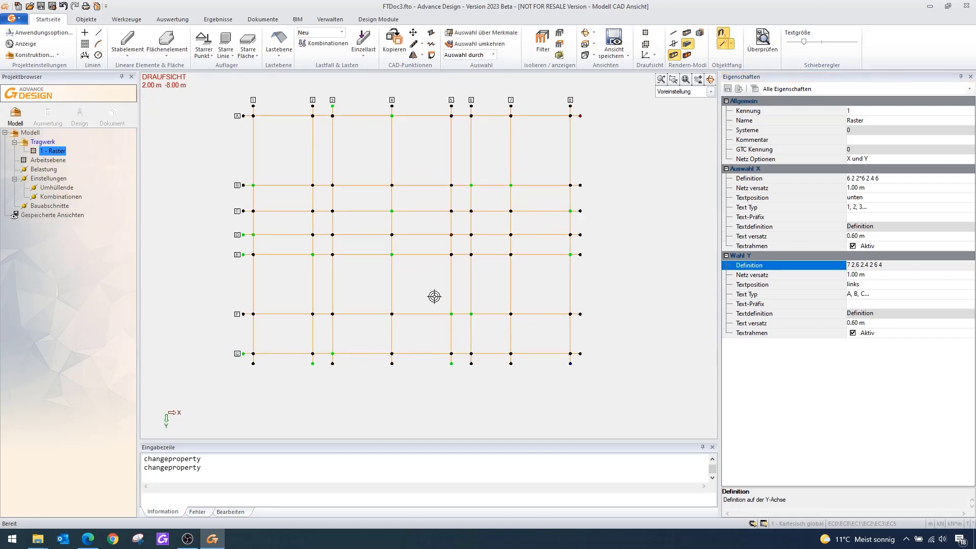
pyautogui.press('Escape')
pyautogui.scroll(1, 468, 214)
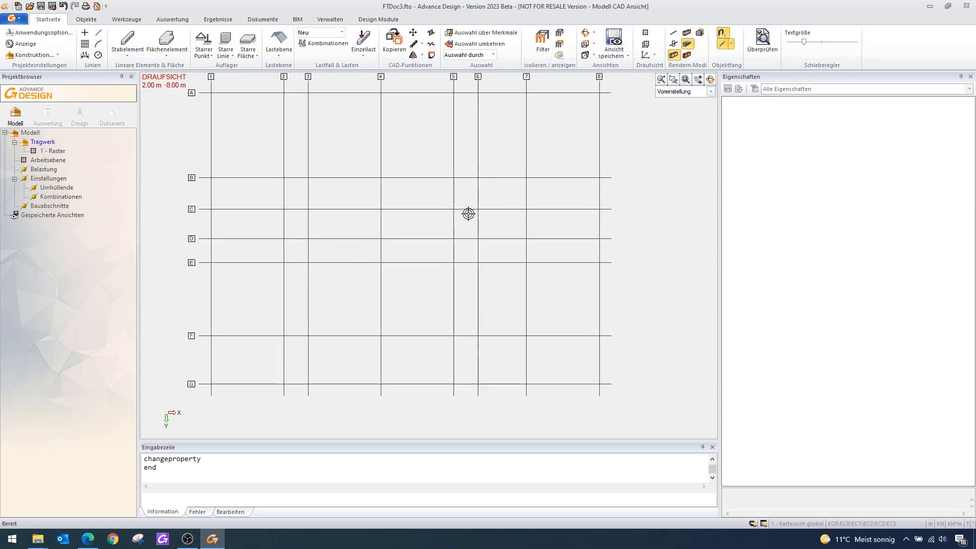
pyautogui.moveTo(395, 239); pyautogui.dragTo(412, 259, button='middle')
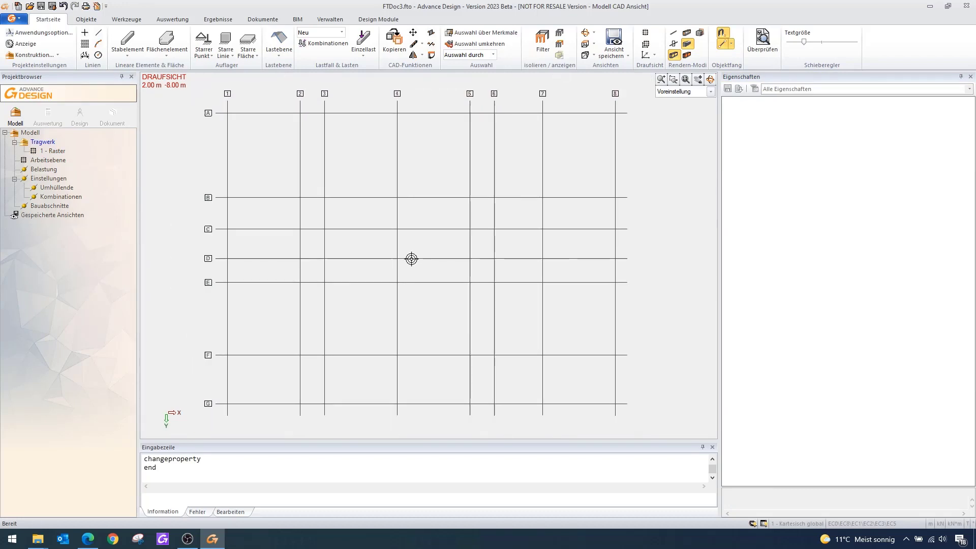
pyautogui.scroll(1, 421, 254)
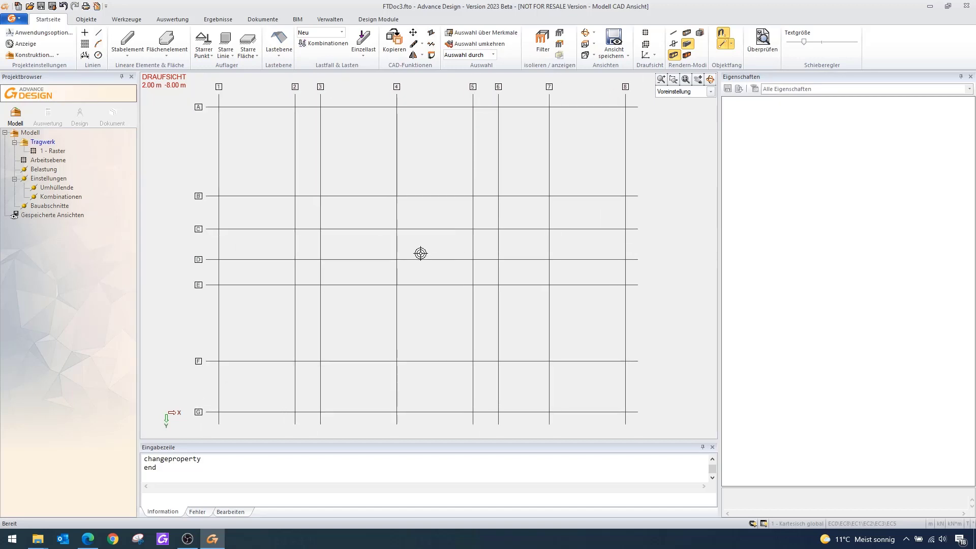
pyautogui.scroll(-1, 435, 240)
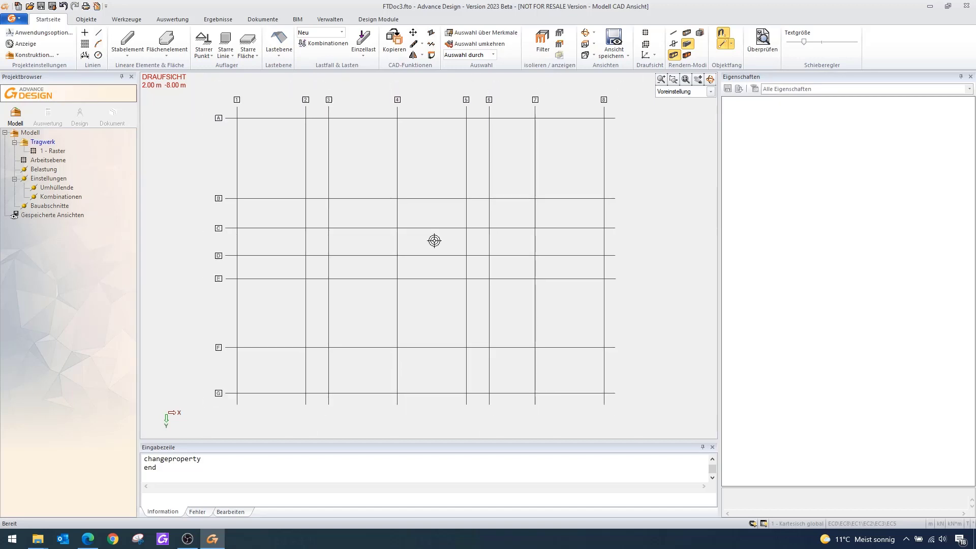
pyautogui.scroll(-1, 435, 241)
pyautogui.moveTo(373, 224); pyautogui.dragTo(403, 225, button='middle')
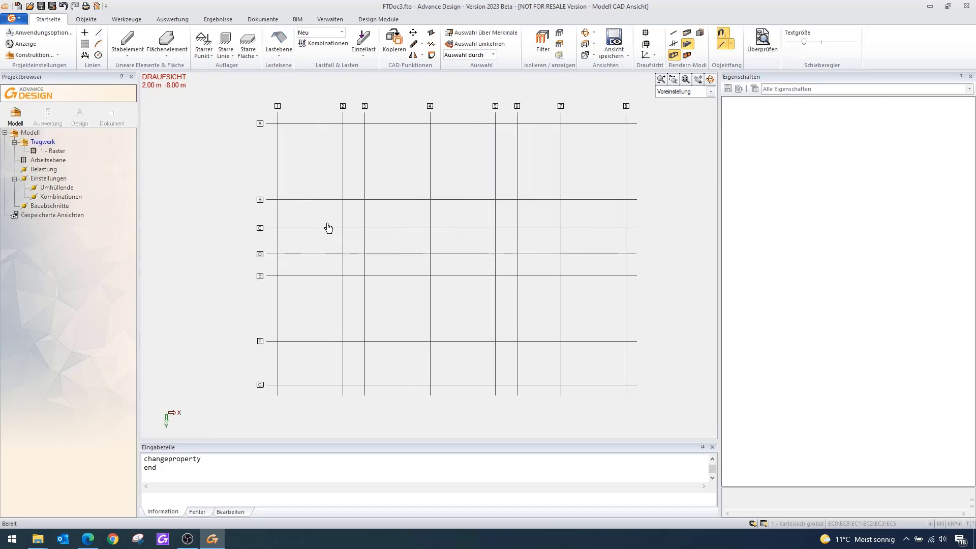
pyautogui.moveTo(327, 220); pyautogui.dragTo(286, 212, button='middle')
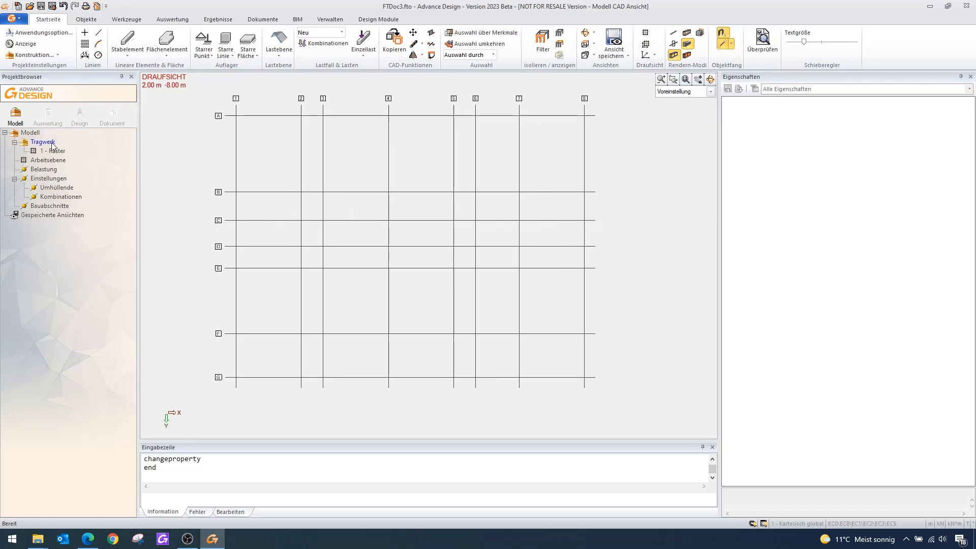
# Create a subsystem named Kellergeschoss under Tragwerk
pyautogui.click(53, 143)
pyautogui.rightClick(46, 144)
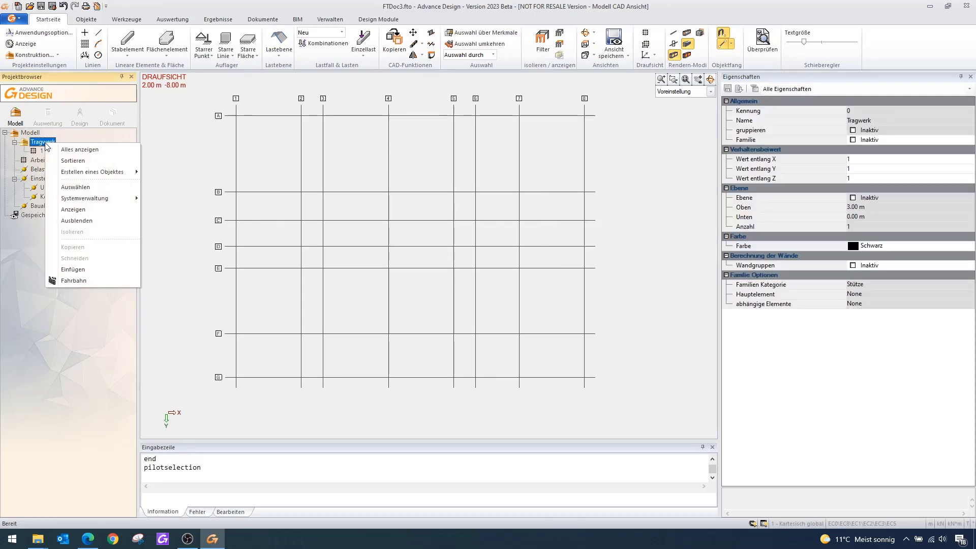
pyautogui.moveTo(97, 202)
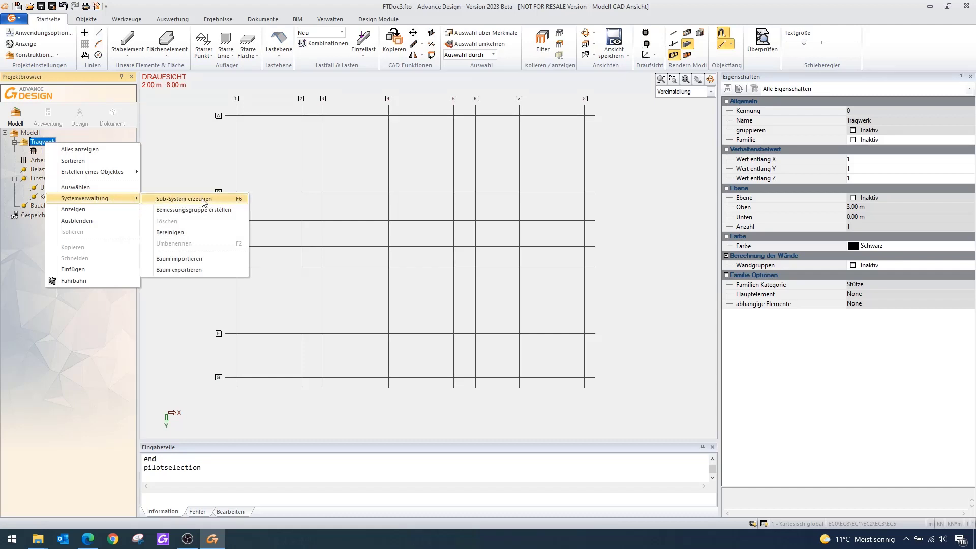
pyautogui.click(194, 200)
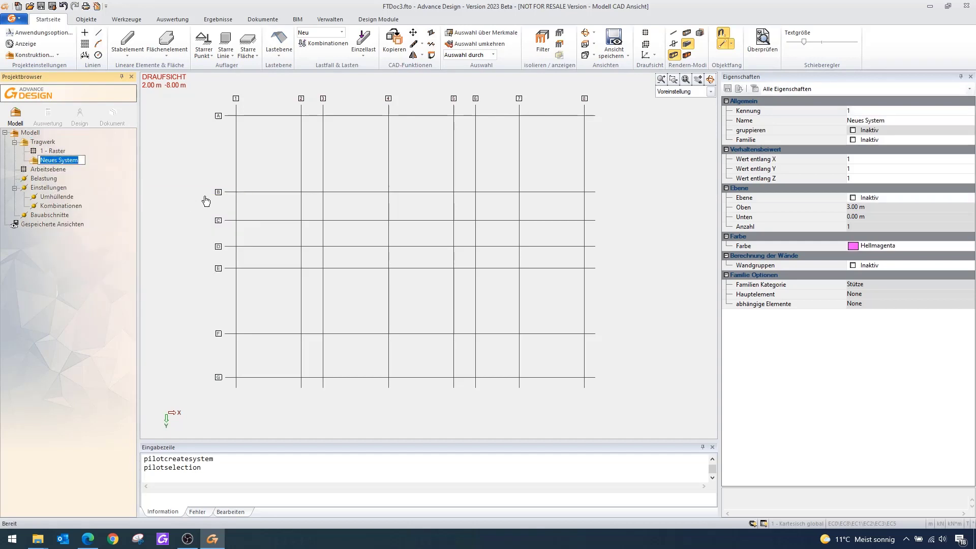
pyautogui.write('Kelle')
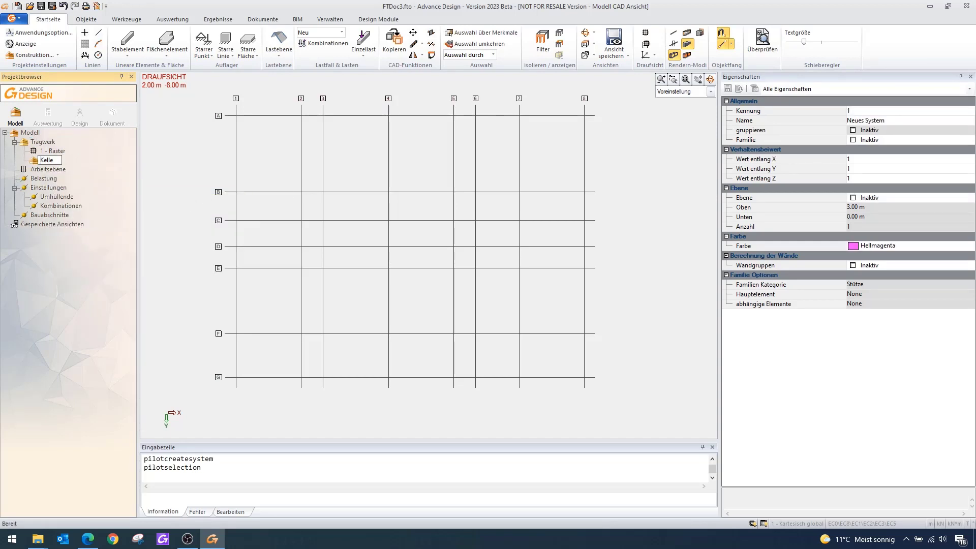
pyautogui.write('rgeschoss')
pyautogui.press('Return')
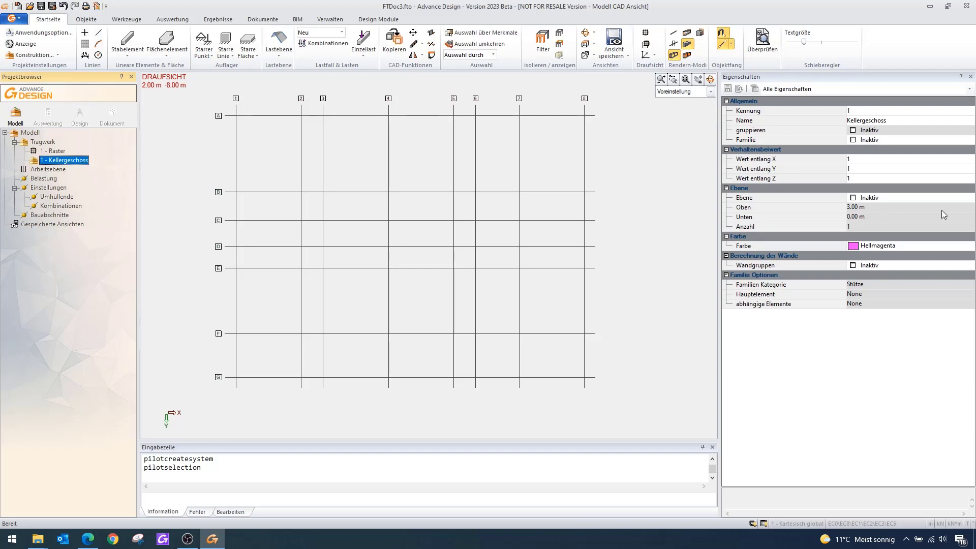
# Activate the level (Ebene) option for the Kellergeschoss system and set its bottom elevation to 5 m
pyautogui.click(854, 198)
pyautogui.click(854, 198)
pyautogui.click(867, 217)
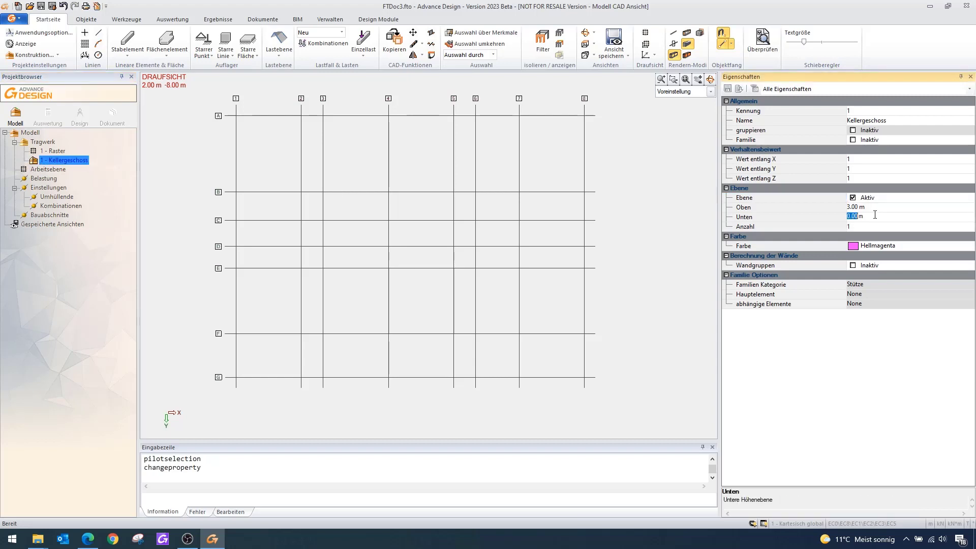
pyautogui.write('5')
pyautogui.press('Return')
# Set the Kellergeschoss level's top elevation to 0 m and its bottom elevation to 2.40 m
pyautogui.click(874, 208)
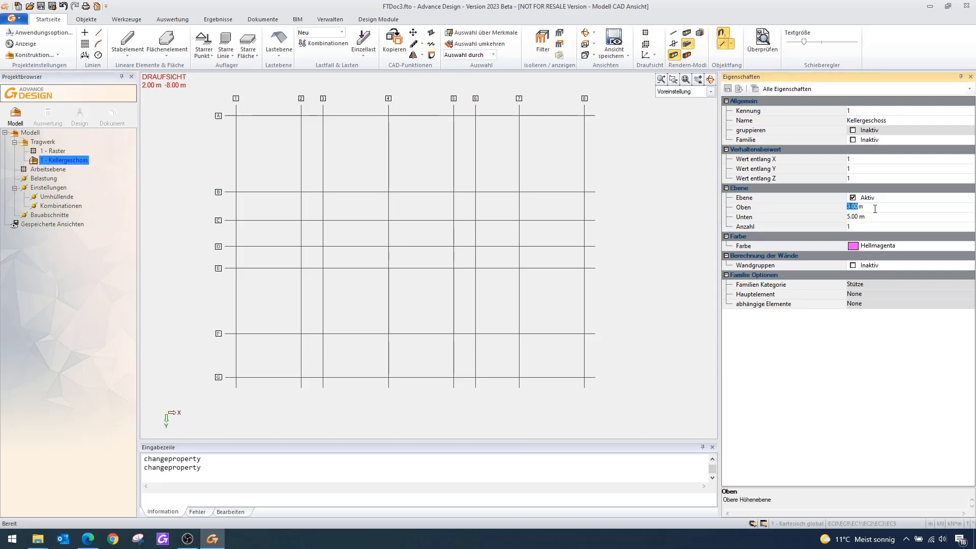
pyautogui.write('0')
pyautogui.press('Return')
pyautogui.click(878, 217)
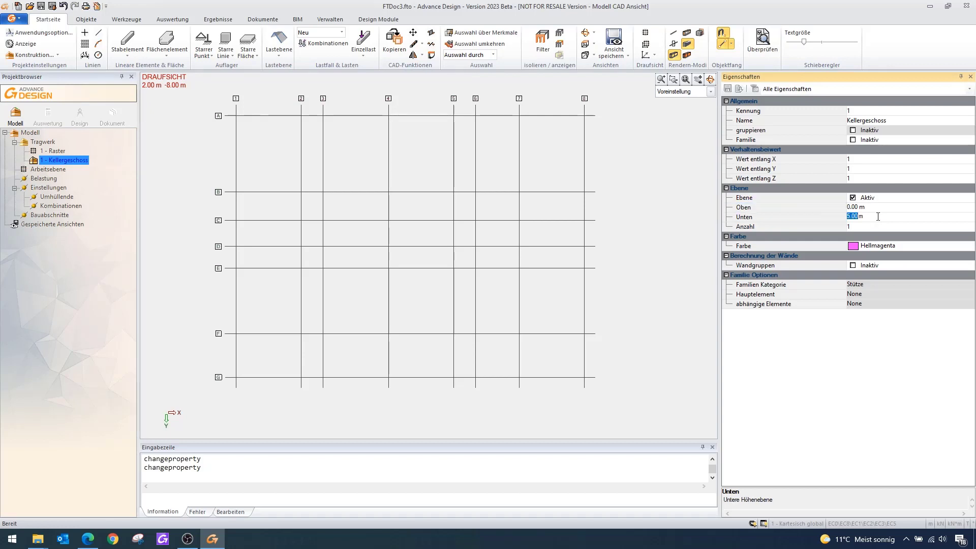
pyautogui.write('2')
pyautogui.write('.40')
pyautogui.press('Return')
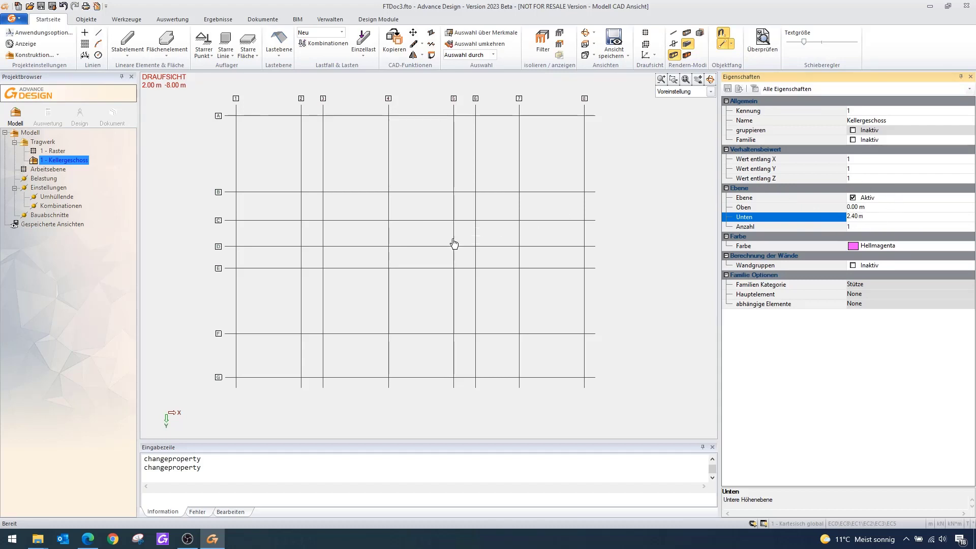
# Create a subsystem named Stützen under Kellergeschoss
pyautogui.scroll(-1, 409, 245)
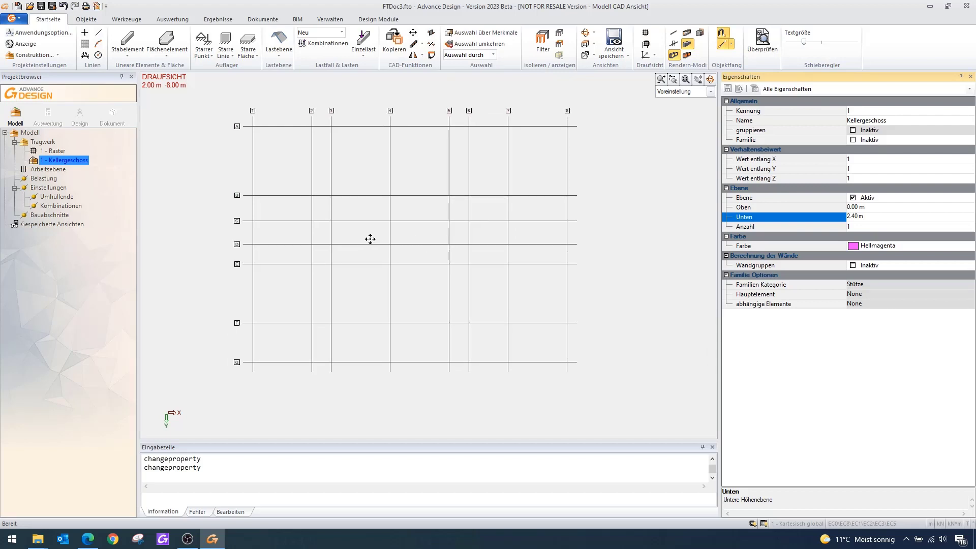
pyautogui.moveTo(370, 239); pyautogui.dragTo(392, 244, button='middle')
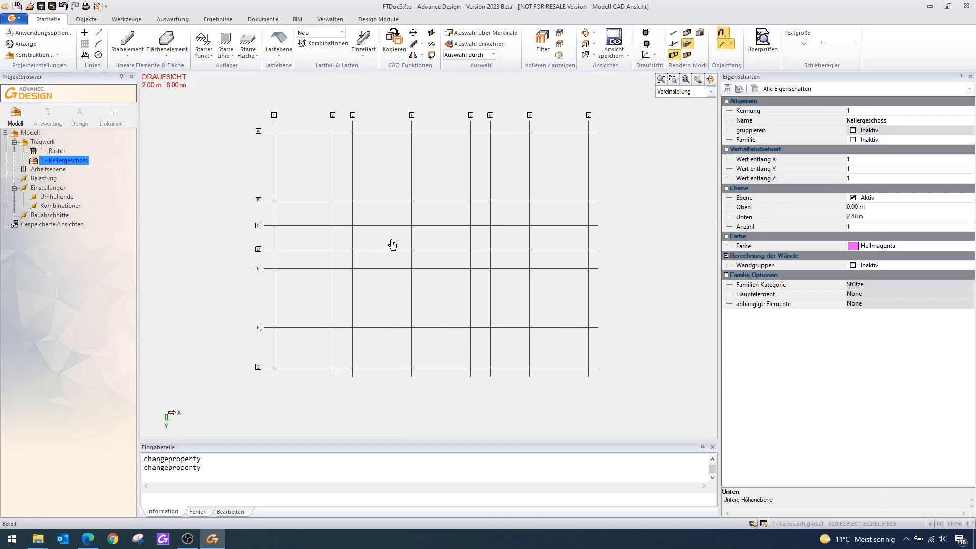
pyautogui.click(69, 161)
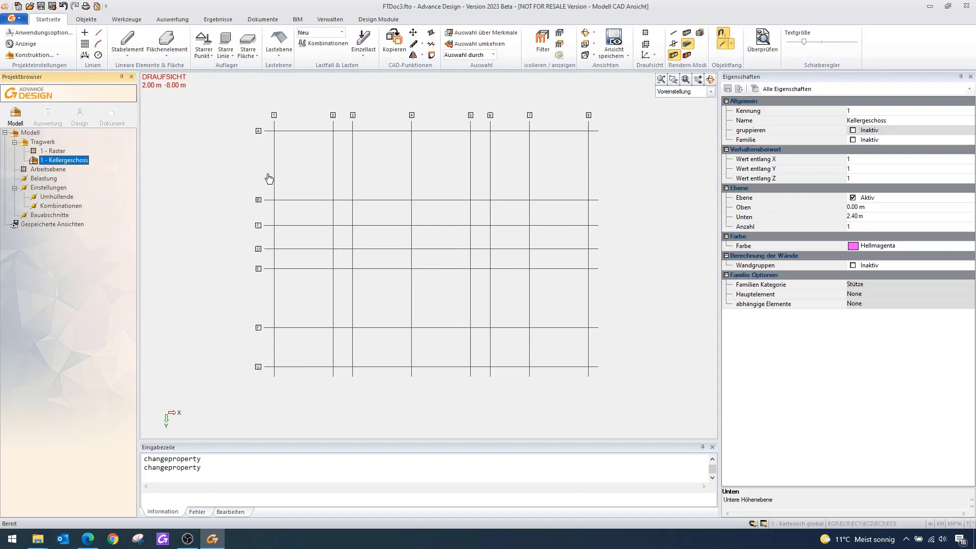
pyautogui.press('F6')
pyautogui.write('St')
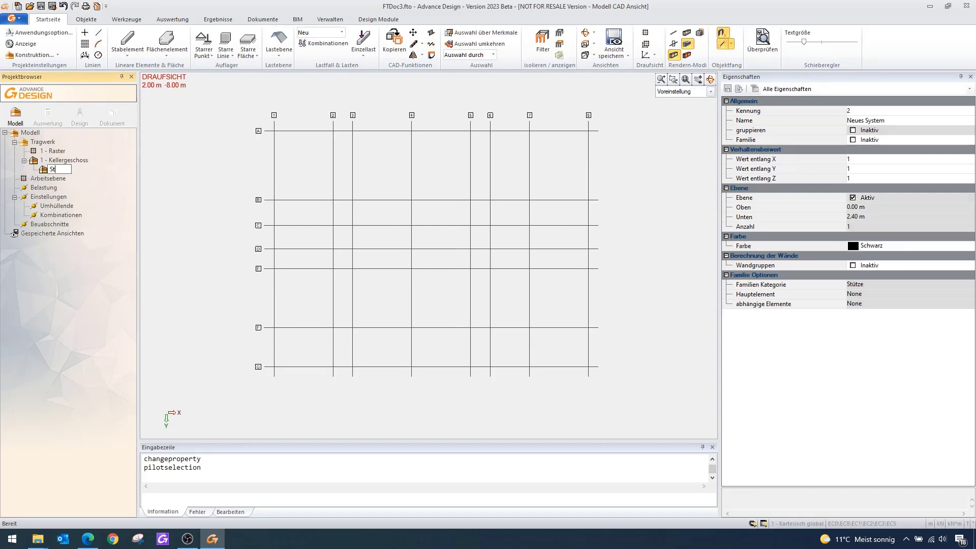
pyautogui.write('ützen')
pyautogui.press('Return')
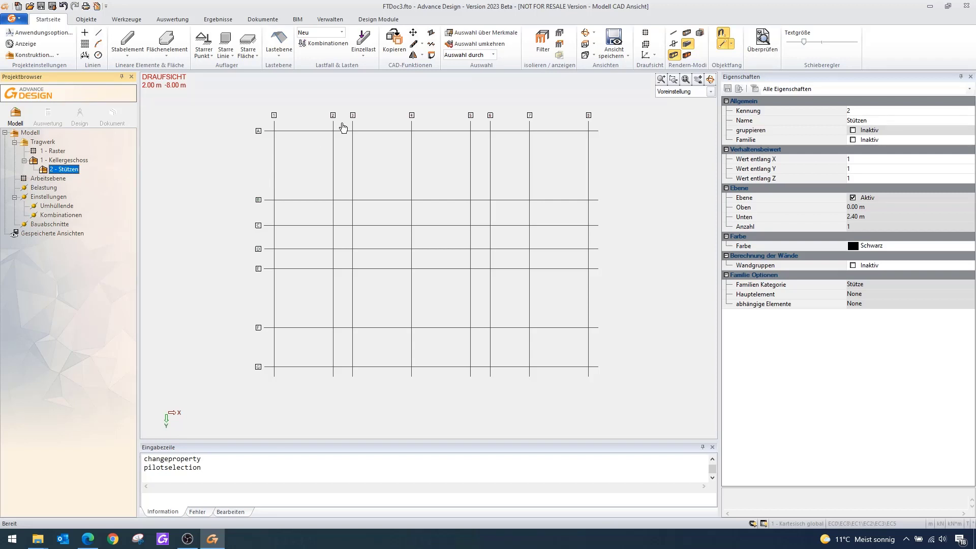
# Start a vertical linear element in the Stützen system and set its Stabende 1 cross-section to R40*40
pyautogui.click(128, 57)
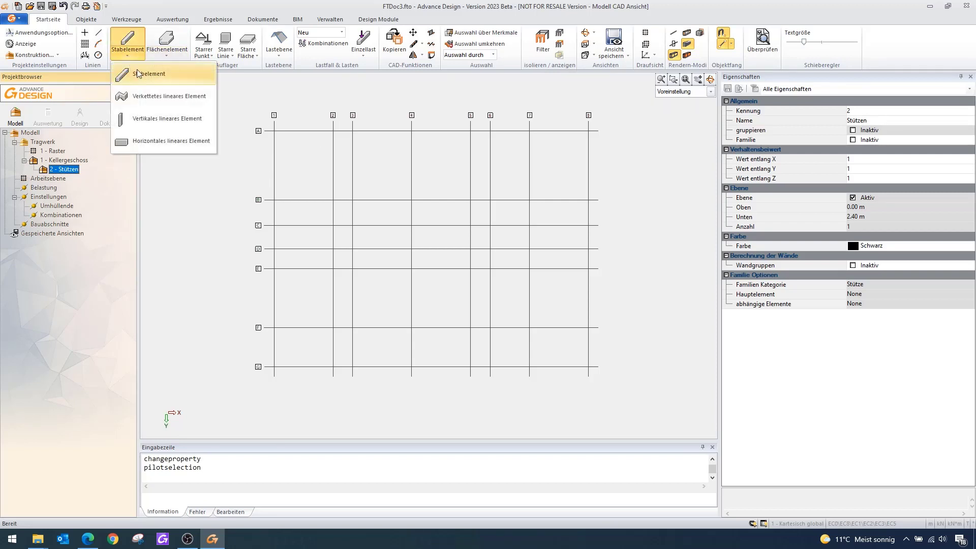
pyautogui.click(160, 118)
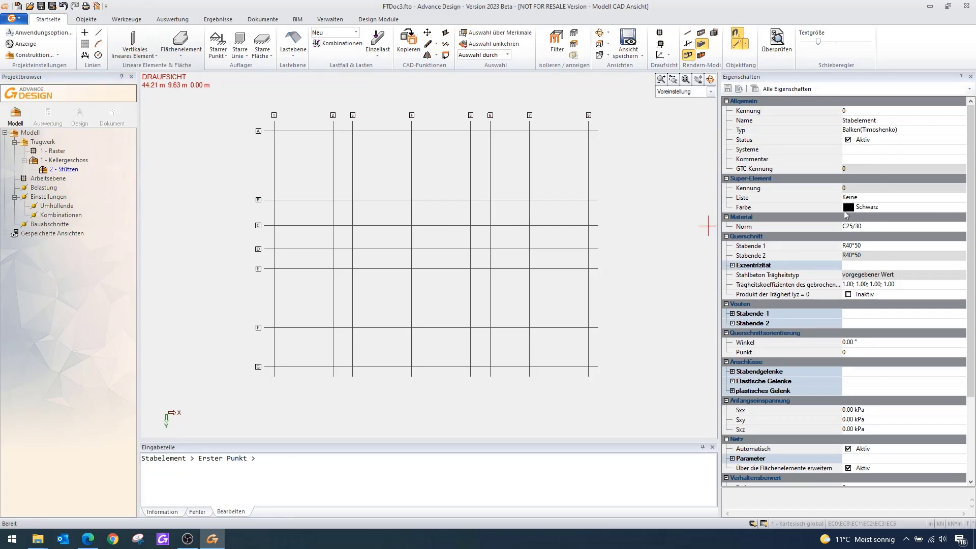
pyautogui.click(867, 247)
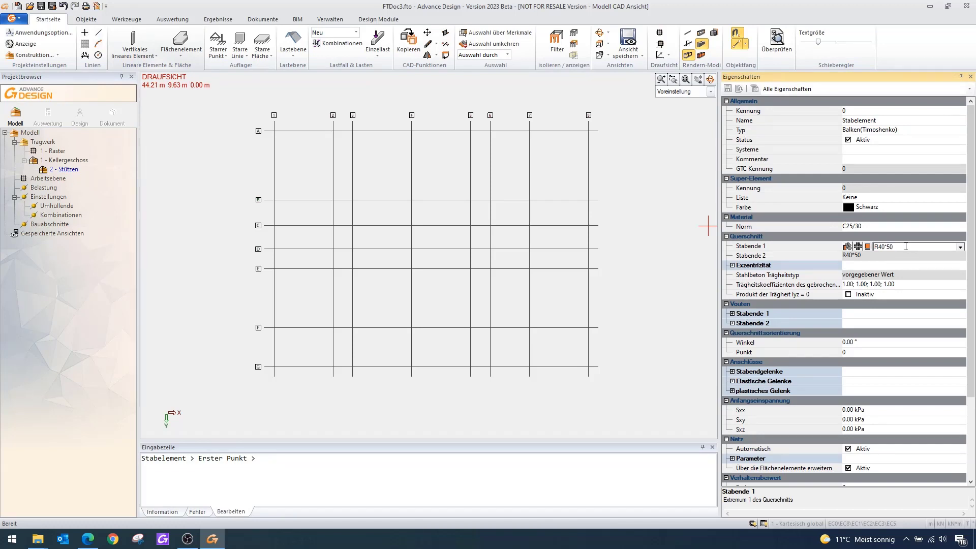
pyautogui.write('R40*40')
pyautogui.press('Return')
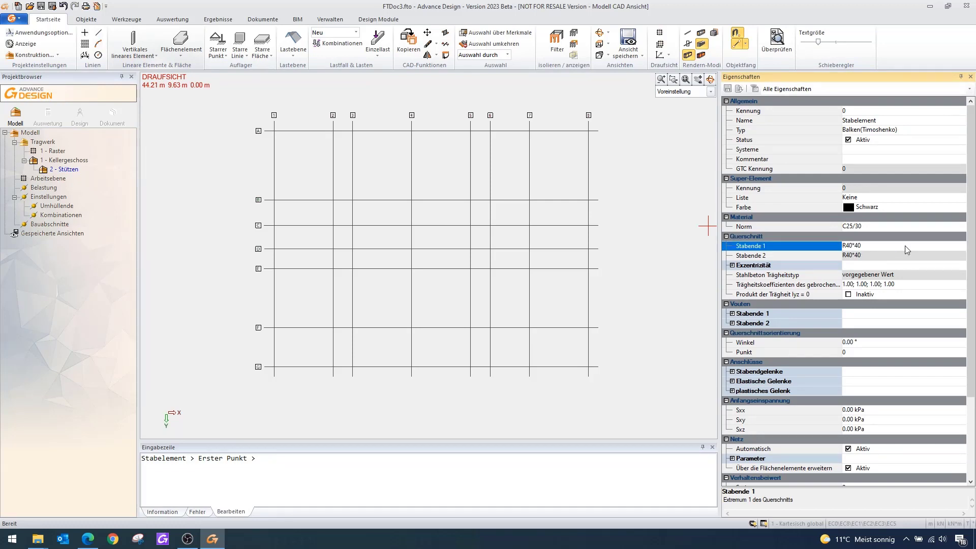
# Examine the definable cross-section types and the Höhe and Breite parameters of the Rechteckig type for Stabende 1, without applying a new section
pyautogui.click(907, 247)
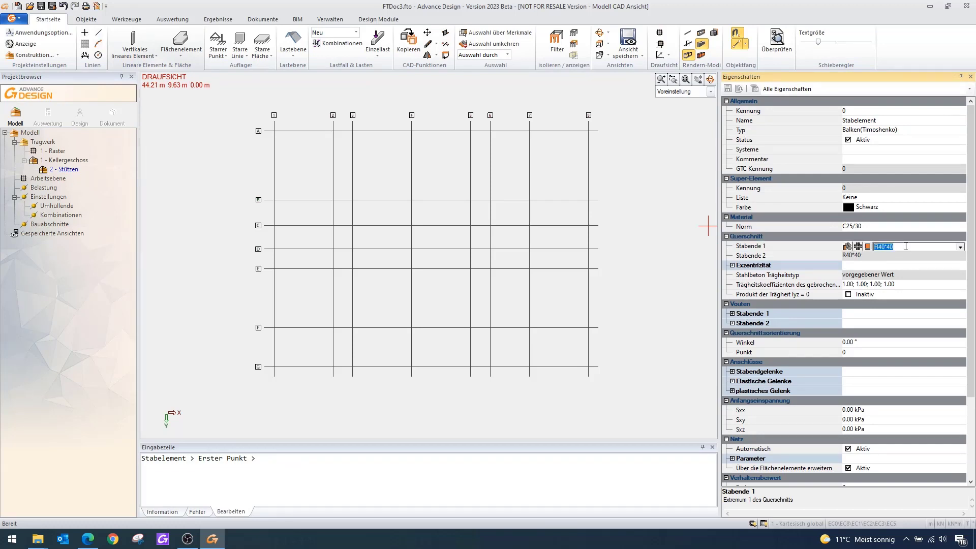
pyautogui.click(868, 247)
pyautogui.click(553, 208)
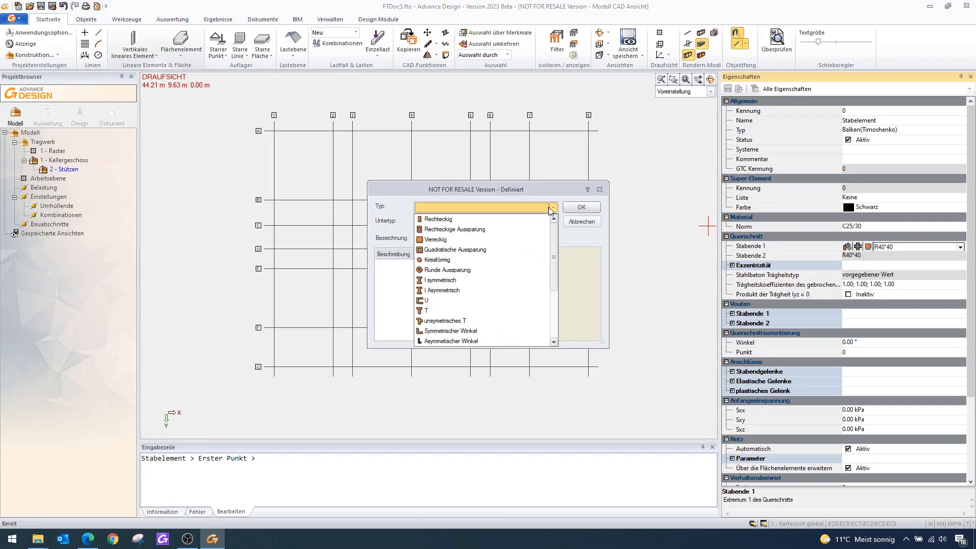
pyautogui.scroll(3, 501, 283)
pyautogui.scroll(-2, 501, 282)
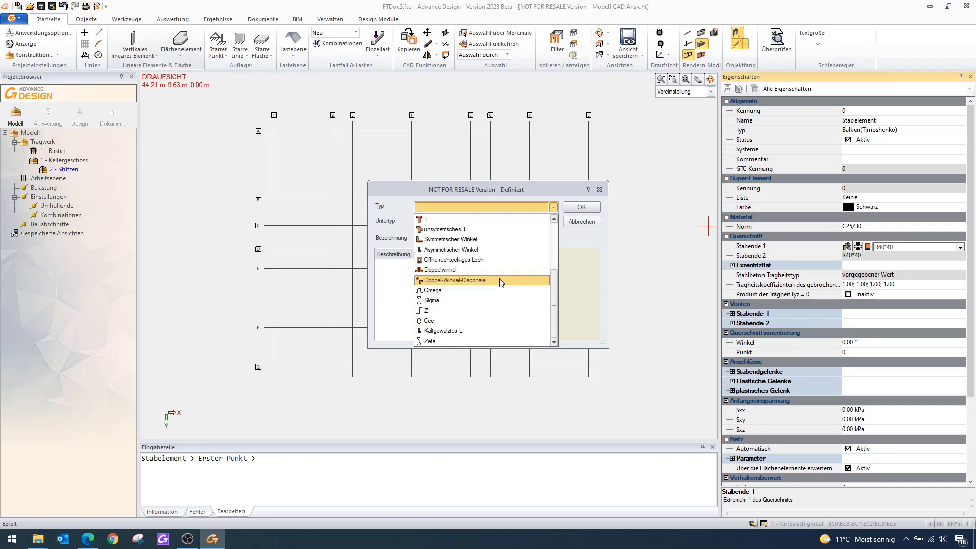
pyautogui.scroll(3, 499, 283)
pyautogui.click(438, 220)
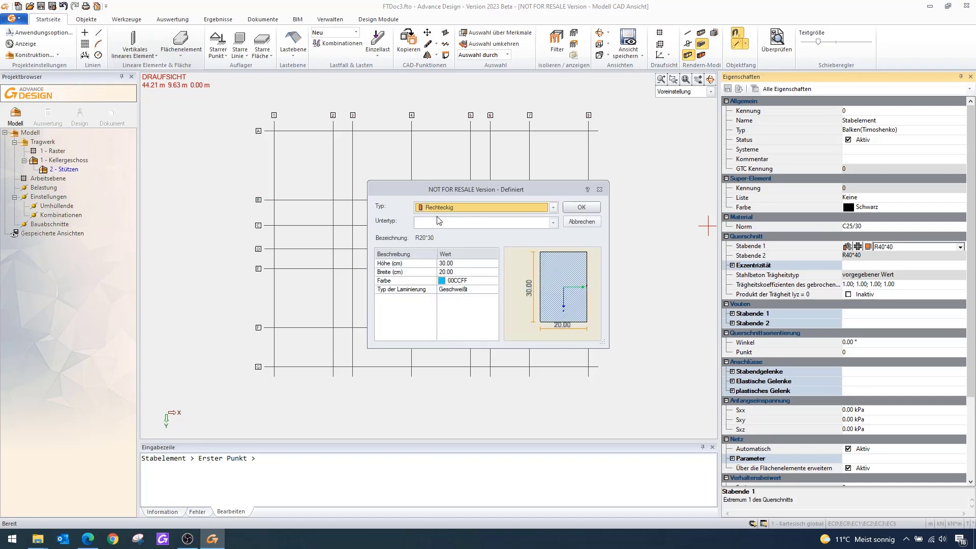
pyautogui.click(464, 264)
pyautogui.click(465, 272)
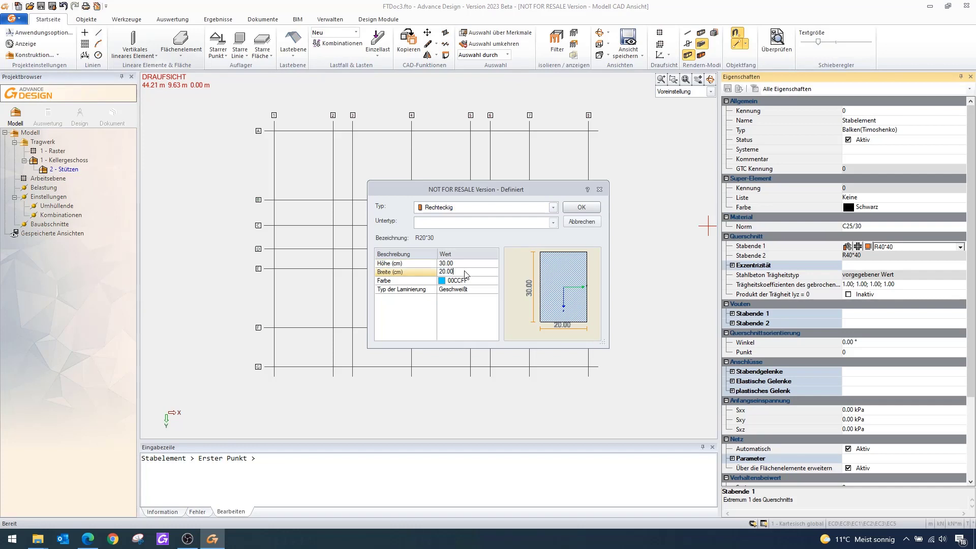
pyautogui.click(459, 263)
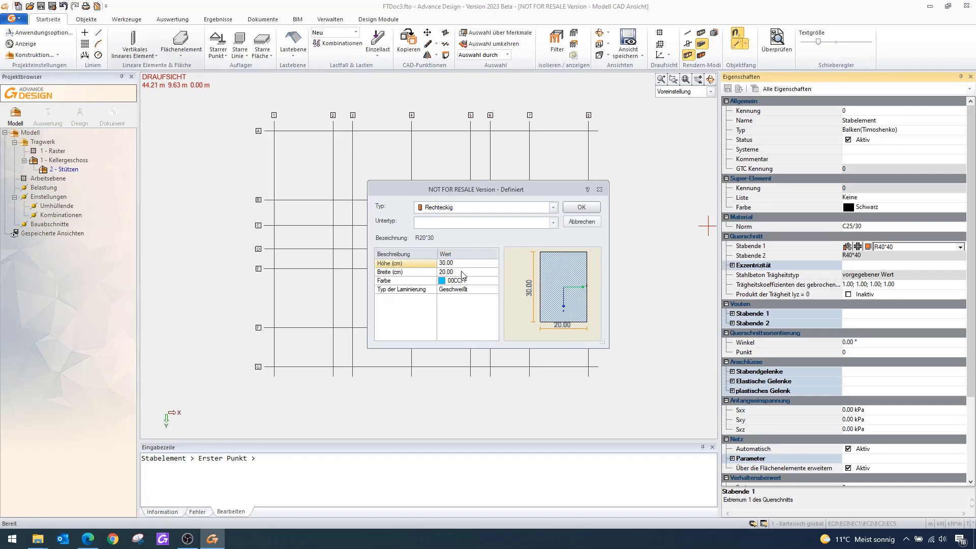
pyautogui.click(462, 272)
pyautogui.click(462, 263)
pyautogui.click(460, 273)
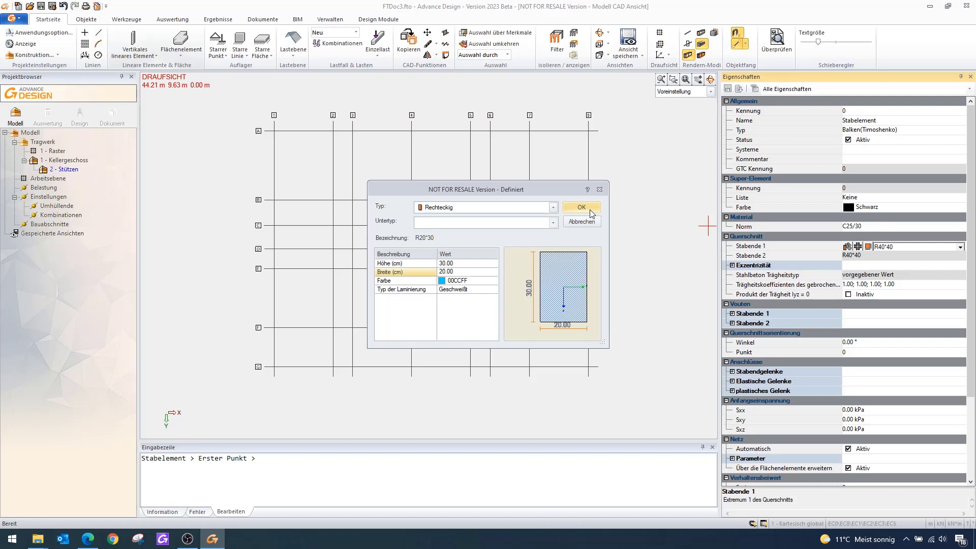
pyautogui.click(599, 189)
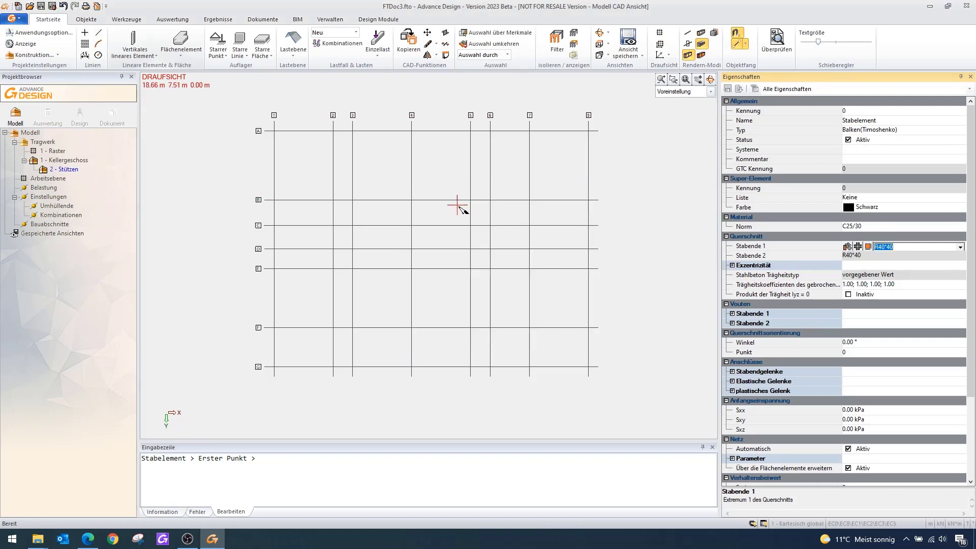
# Place R40*40 columns at grid intersections A4, B4, B5 and B7
pyautogui.scroll(2, 386, 186)
pyautogui.moveTo(375, 151)
pyautogui.mouseDown(button='middle')
pyautogui.moveTo(373, 168)
pyautogui.moveTo(362, 150)
pyautogui.mouseUp(button='middle')
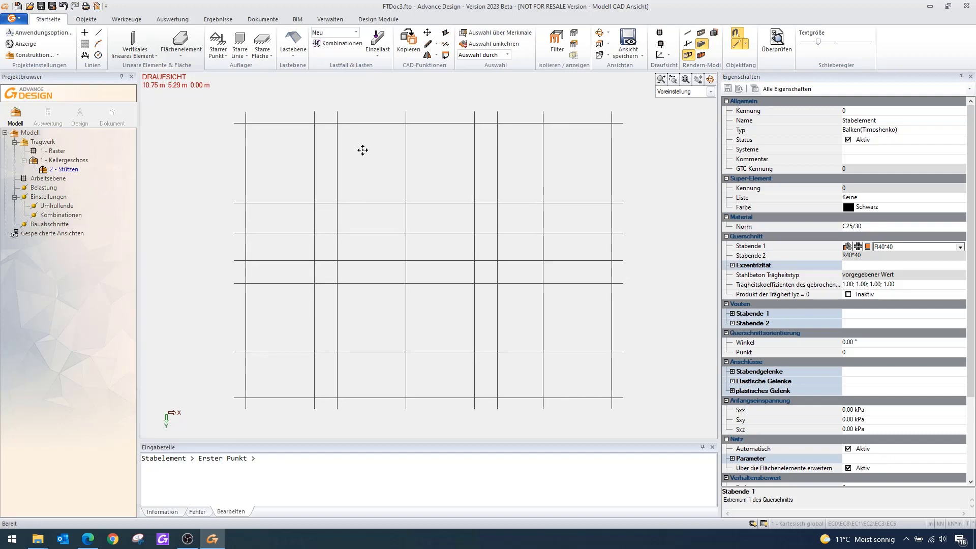
pyautogui.click(406, 123)
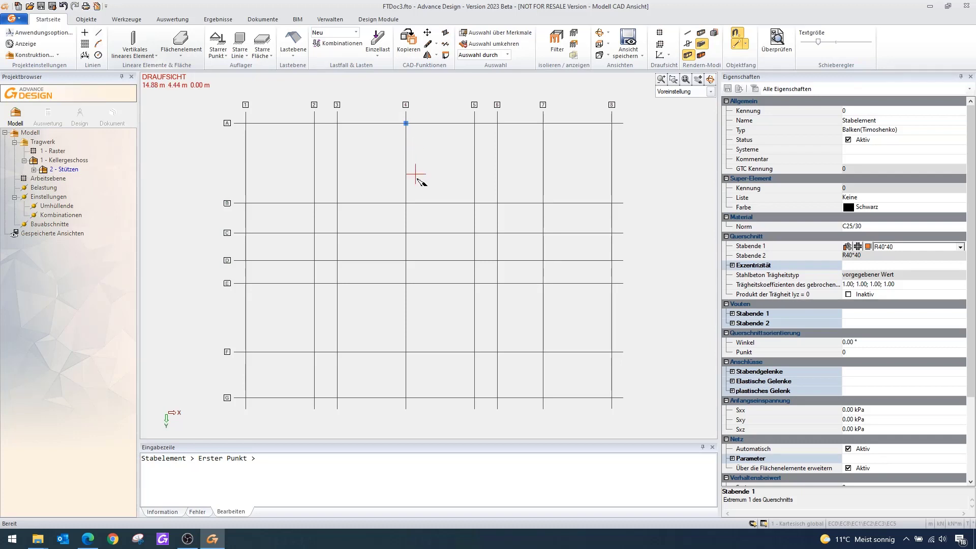
pyautogui.click(405, 203)
pyautogui.click(406, 203)
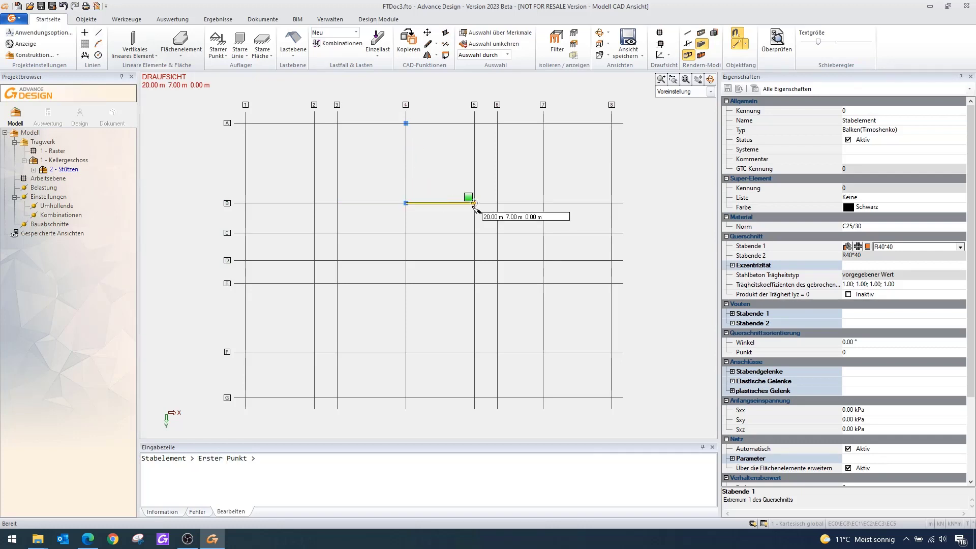
pyautogui.click(474, 203)
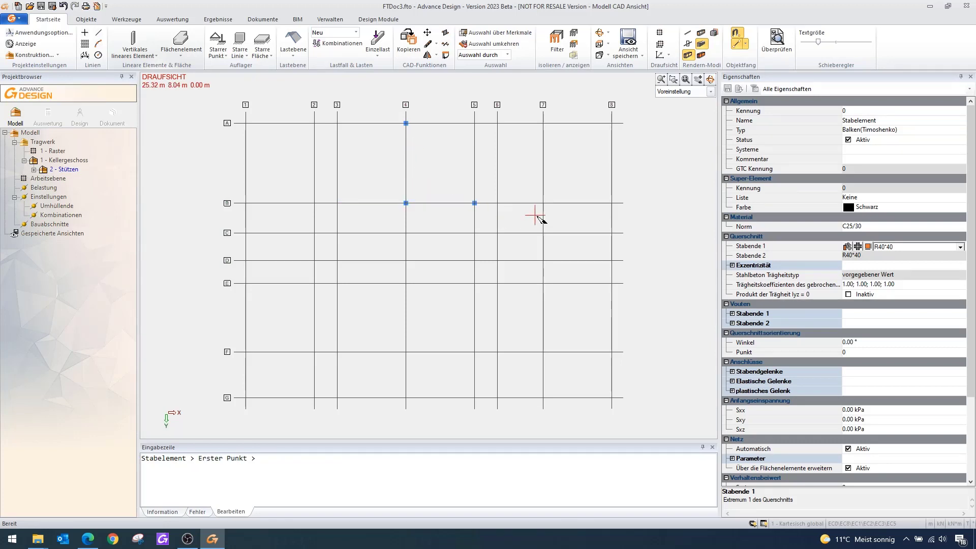
pyautogui.click(543, 203)
# Place R40*40 columns along grid line E at axes 7, 5, 4 and 3
pyautogui.click(543, 284)
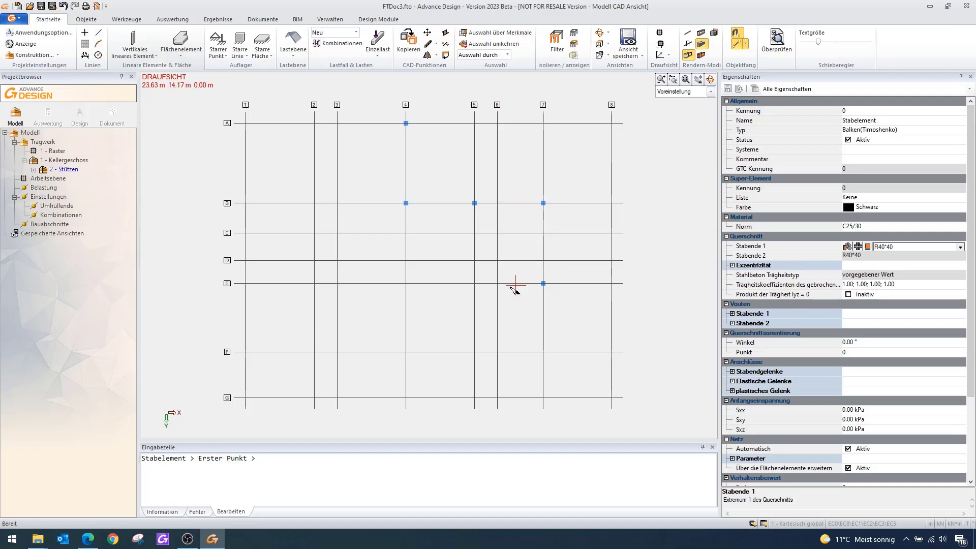
pyautogui.click(474, 283)
pyautogui.click(406, 283)
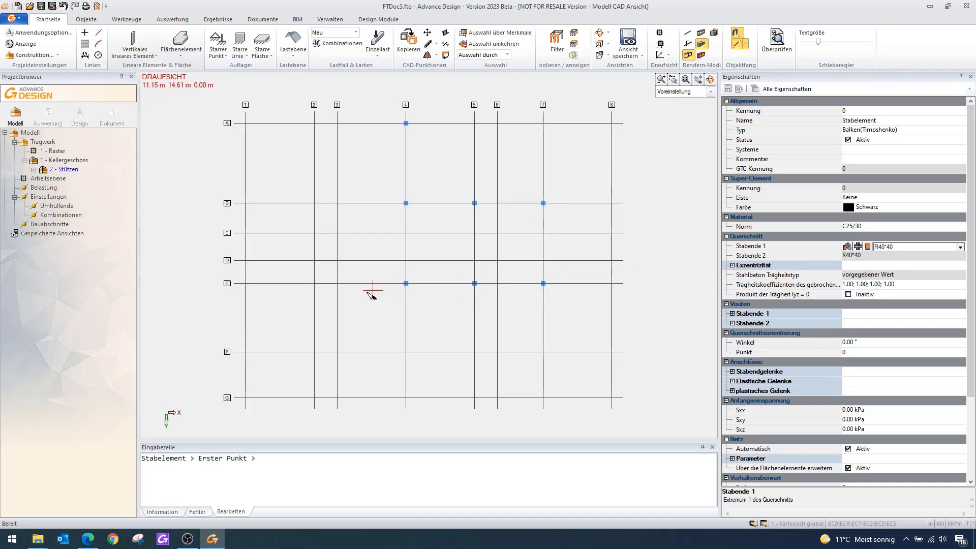
pyautogui.click(337, 283)
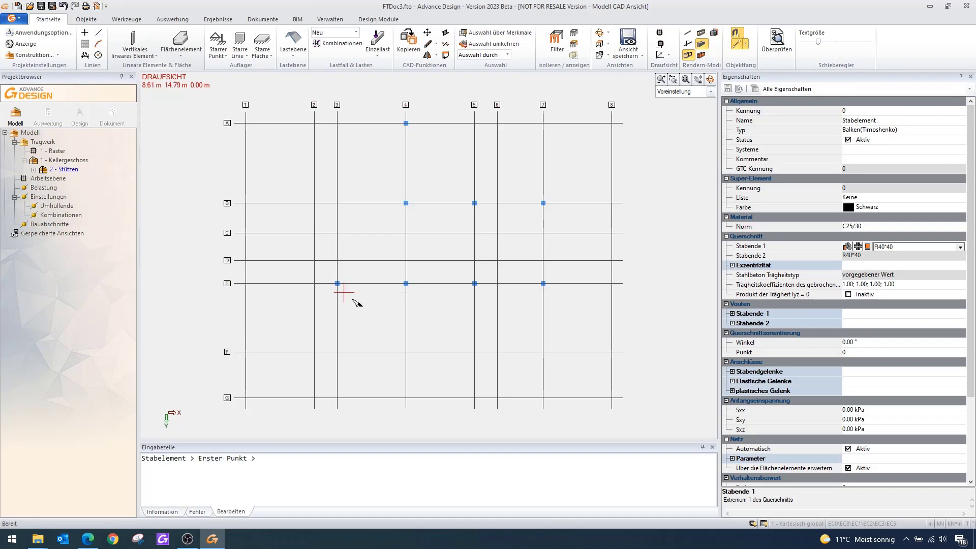
# Place R40*40 columns along grid line F at axes 4, 5, 7 and 8, and end the column command
pyautogui.click(406, 351)
pyautogui.click(474, 352)
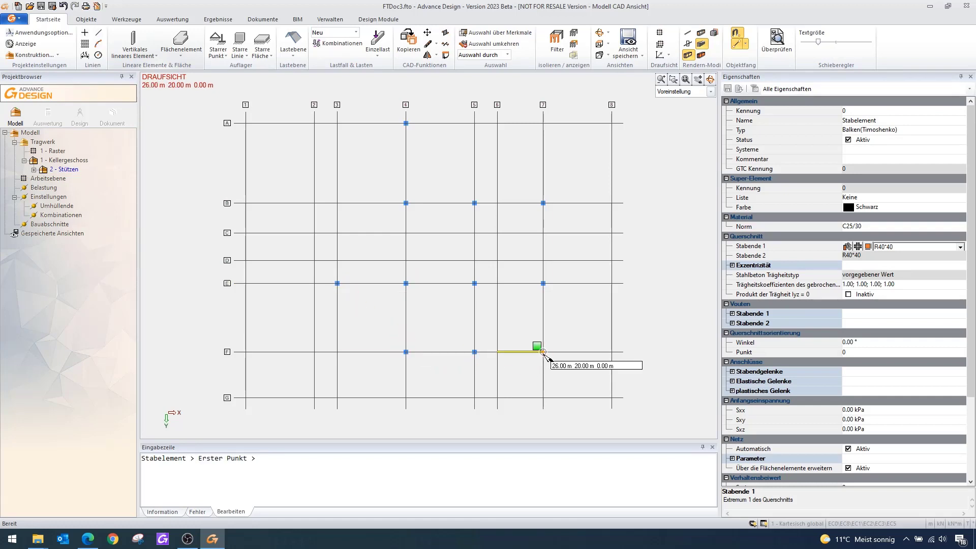
pyautogui.click(543, 352)
pyautogui.click(612, 352)
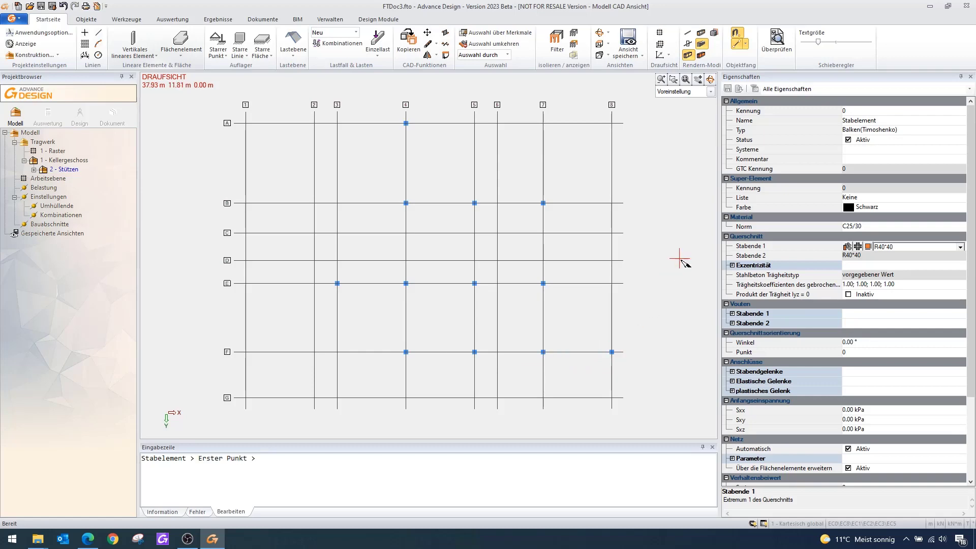
pyautogui.press('Escape')
# Inspect the placed columns in a 3D view and check the level elevations in the Kellergeschoss system's properties
pyautogui.click(711, 80)
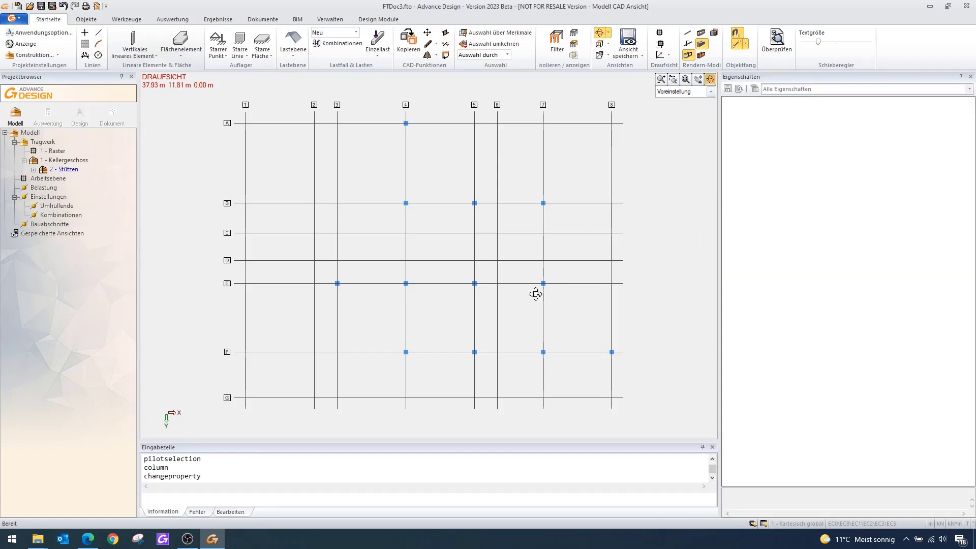
pyautogui.moveTo(536, 294); pyautogui.dragTo(464, 244)
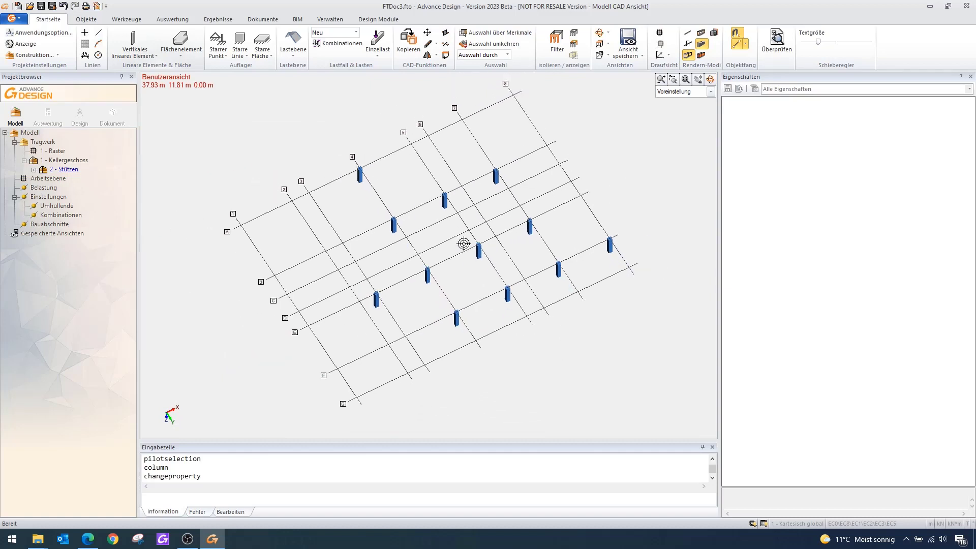
pyautogui.scroll(2, 464, 244)
pyautogui.scroll(2, 440, 278)
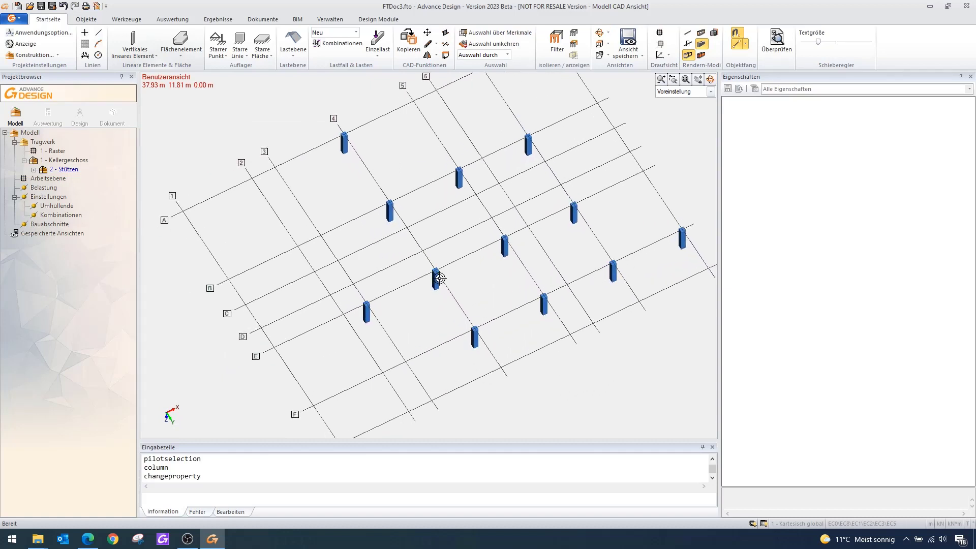
pyautogui.keyDown('shift'); pyautogui.moveTo(440, 278); pyautogui.dragTo(440, 278, button='middle'); pyautogui.keyUp('shift')
pyautogui.scroll(2, 473, 299)
pyautogui.moveTo(491, 288); pyautogui.dragTo(430, 295)
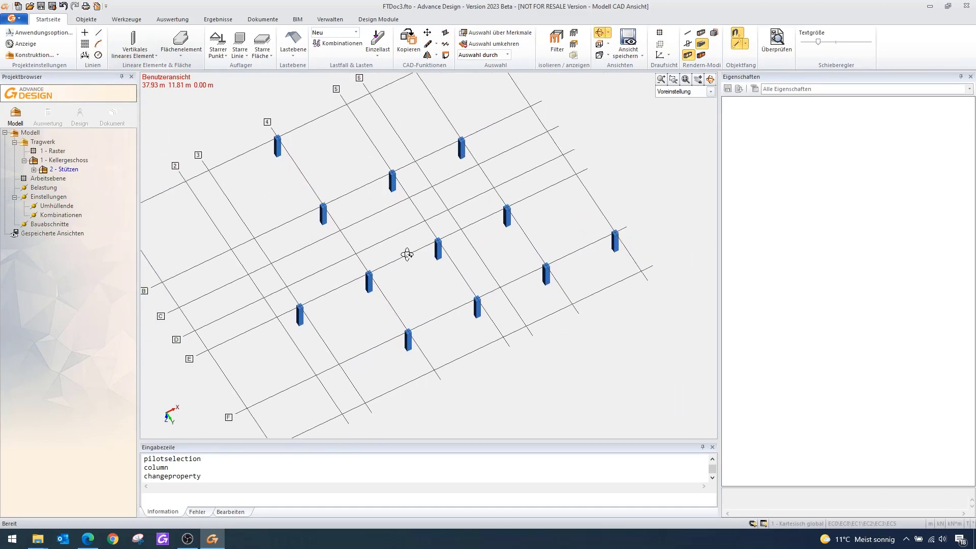
pyautogui.click(65, 162)
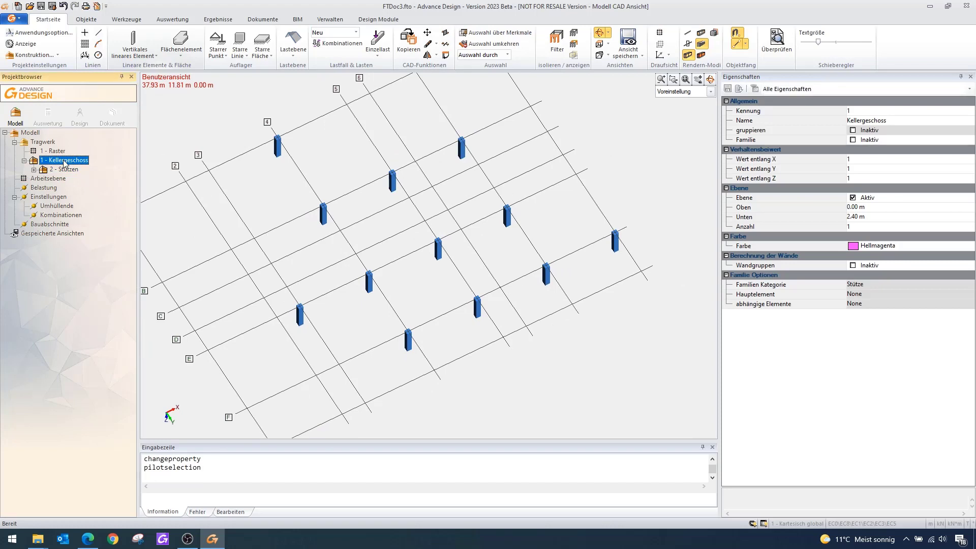
pyautogui.scroll(-1, 515, 260)
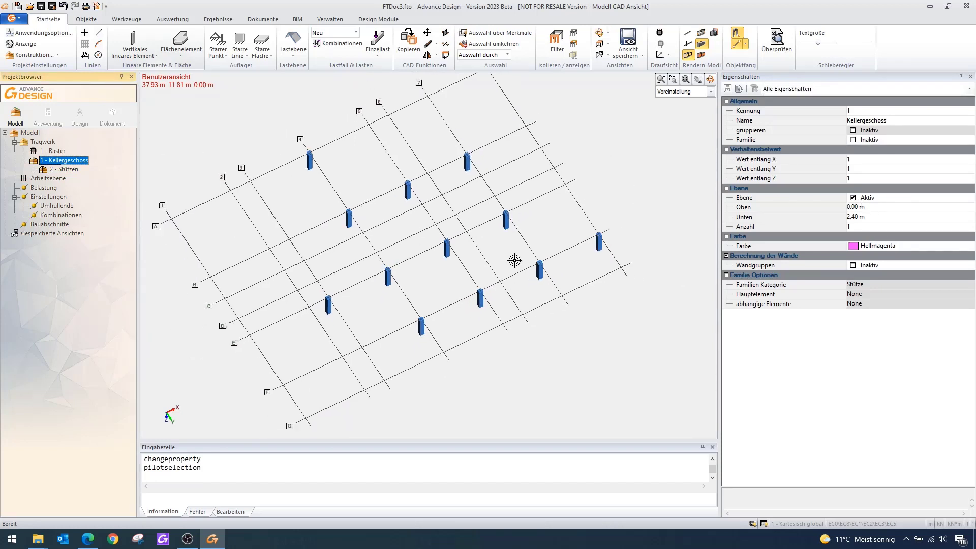
pyautogui.scroll(-1, 499, 244)
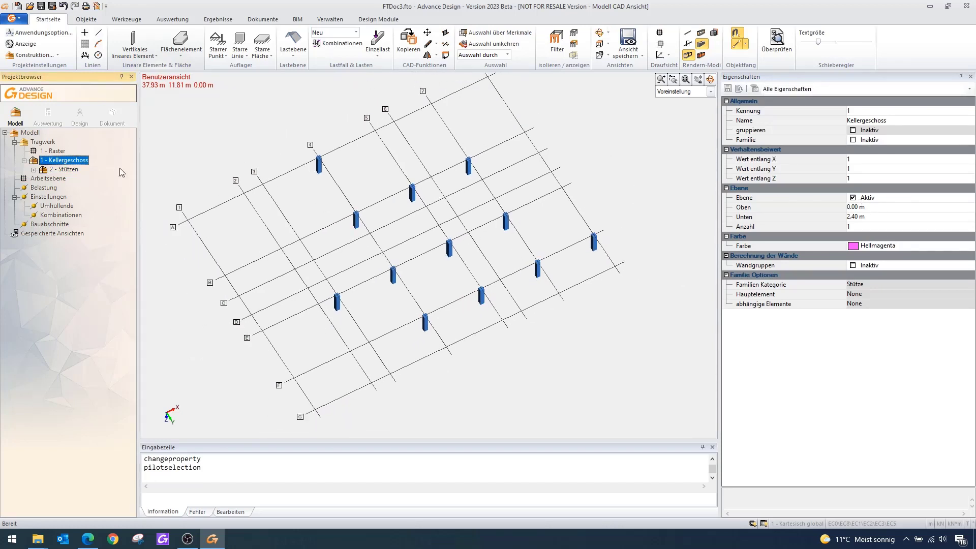
# Return to the plan view and create a subsystem named Wände under Kellergeschoss
pyautogui.click(600, 55)
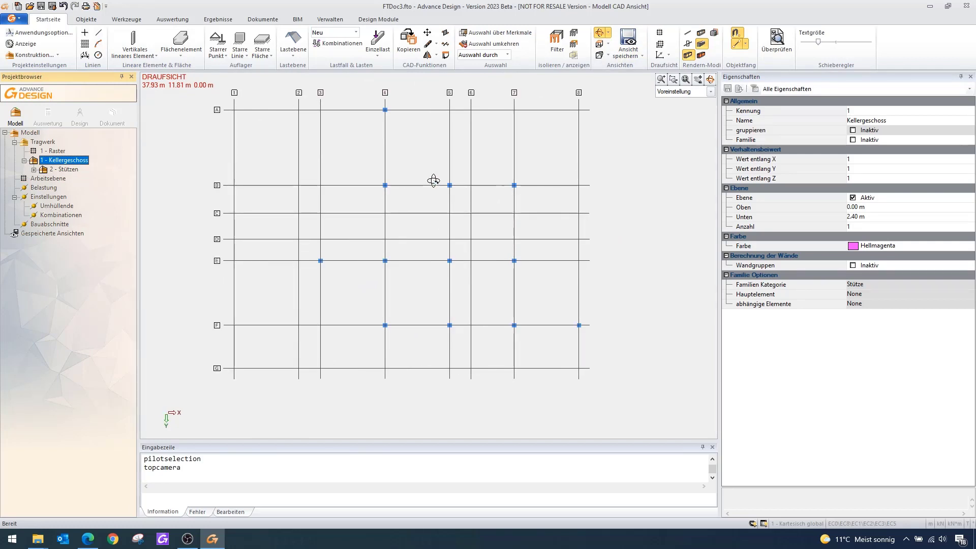
pyautogui.moveTo(433, 180); pyautogui.dragTo(457, 194, button='middle')
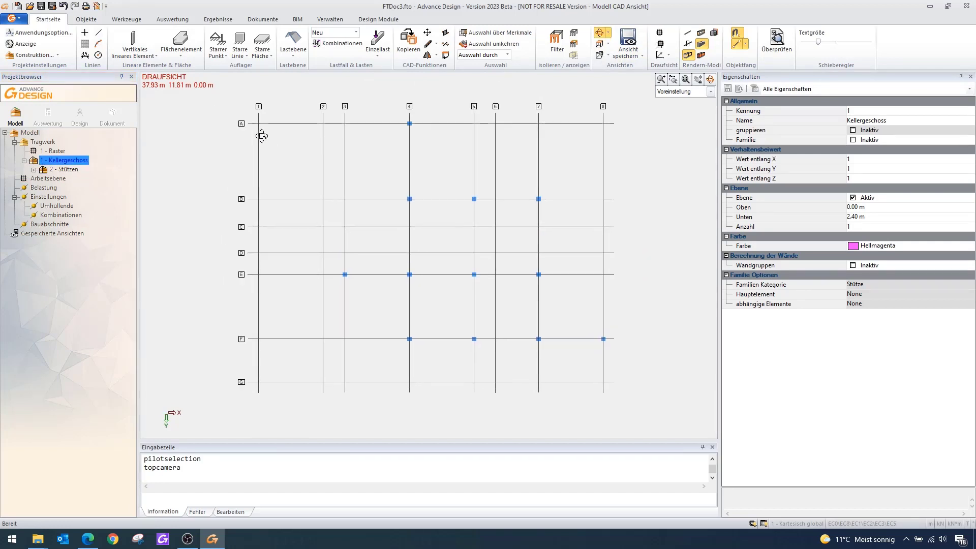
pyautogui.click(65, 161)
pyautogui.press('F6')
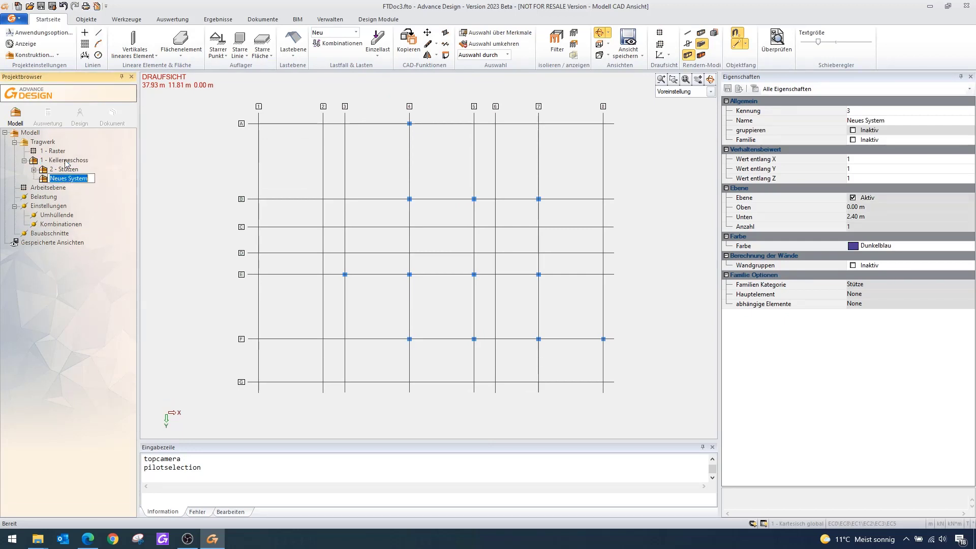
pyautogui.write('Wände')
pyautogui.press('Return')
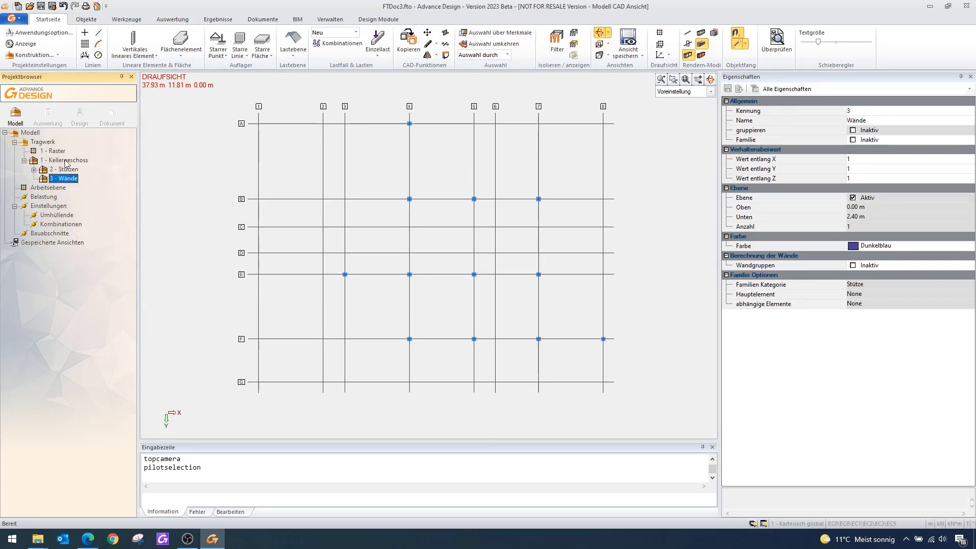
# Start a vertical surface element in the Wände system and set its thickness (Dicke 1. Punkt) to 25 cm
pyautogui.click(184, 56)
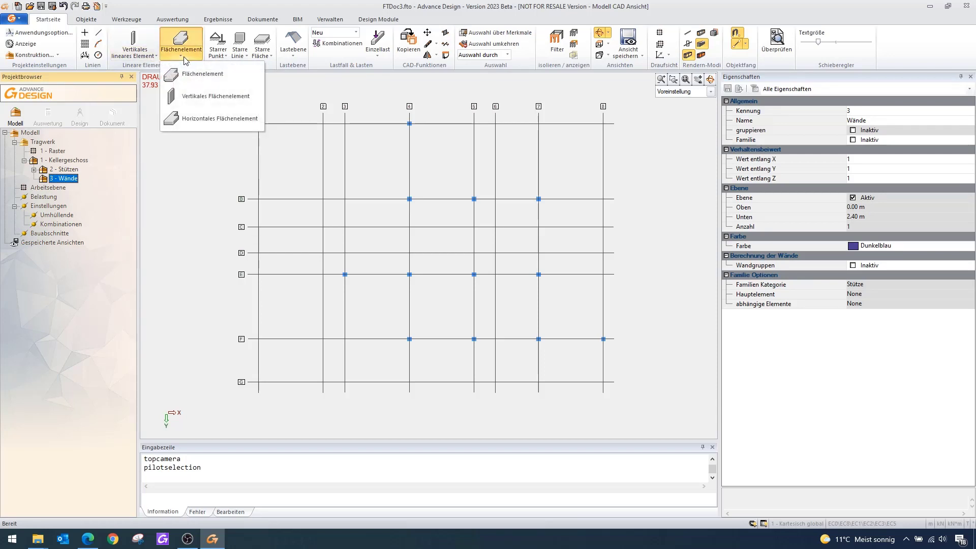
pyautogui.click(193, 96)
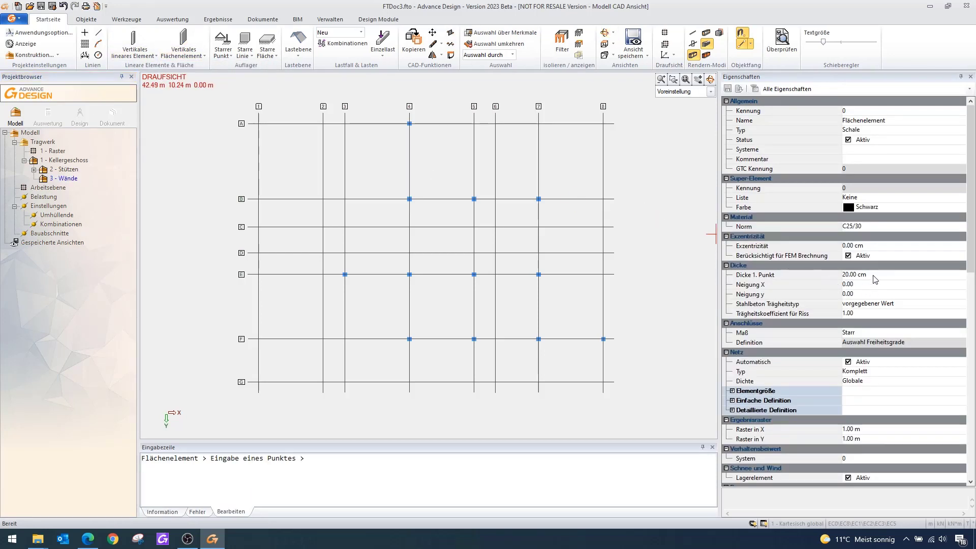
pyautogui.click(942, 277)
pyautogui.write('25')
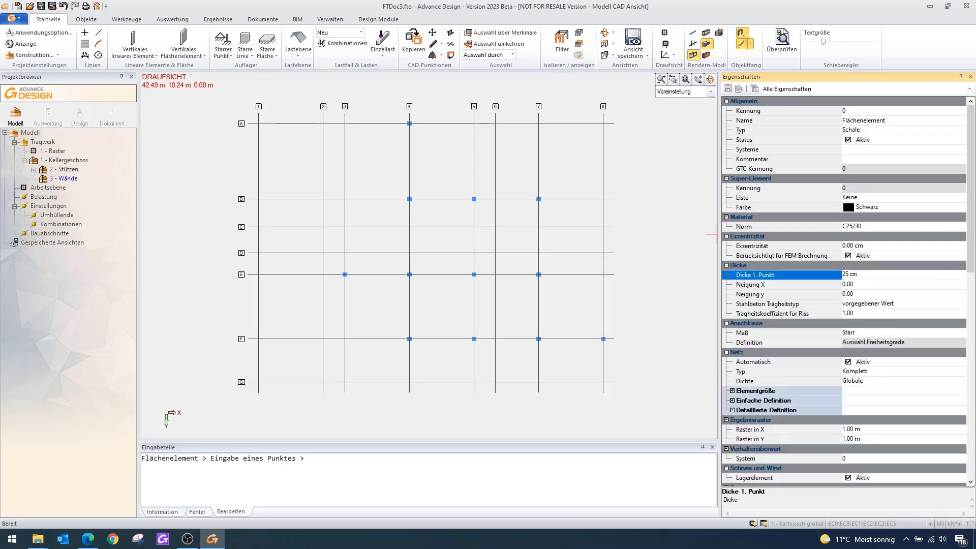
# Draw walls enclosing the core between axes 6–7 and C–D, continuing along grid line D from axis 7 to axis 4
pyautogui.scroll(4, 612, 263)
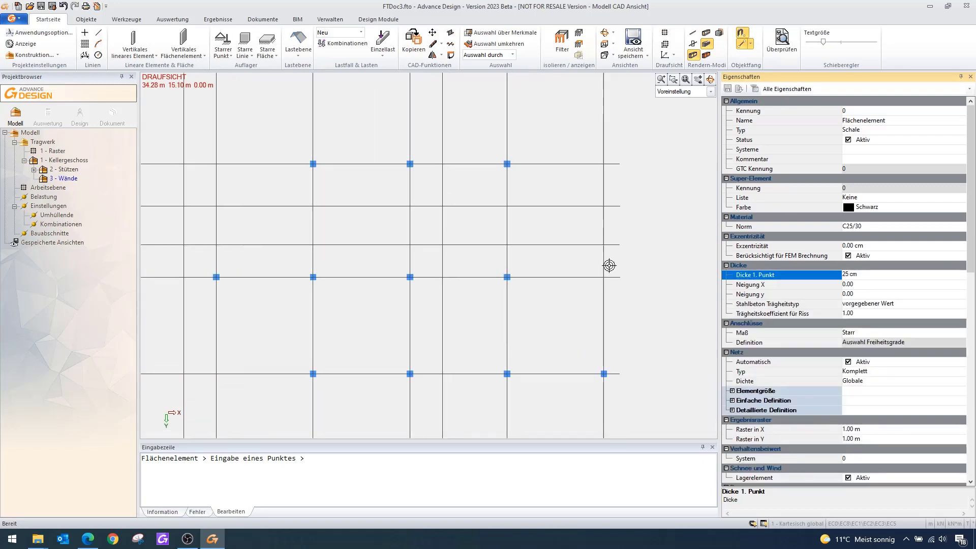
pyautogui.click(443, 251)
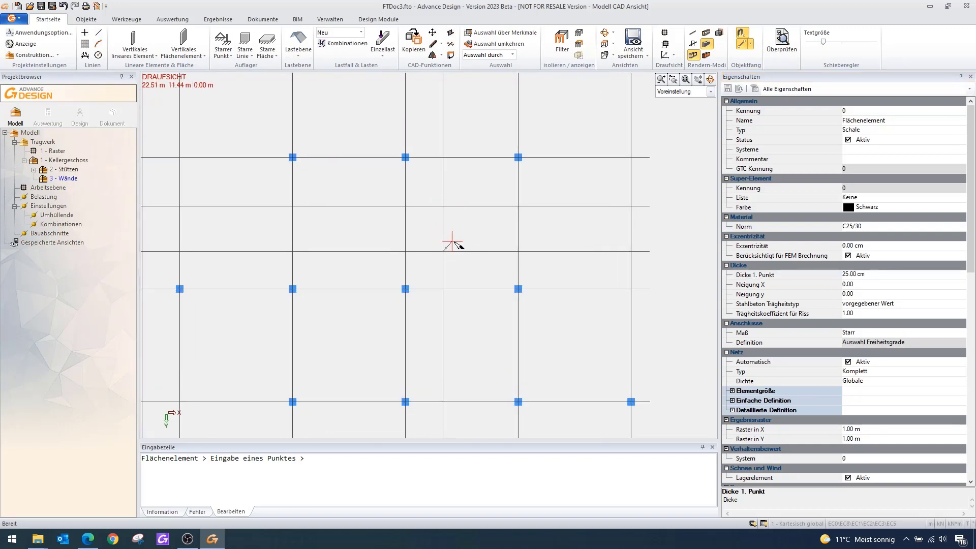
pyautogui.click(443, 206)
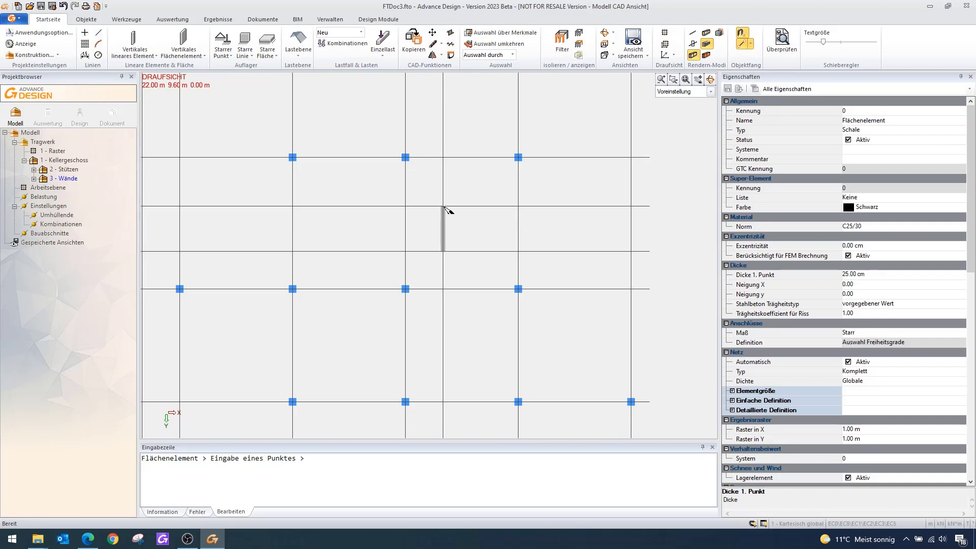
pyautogui.click(519, 207)
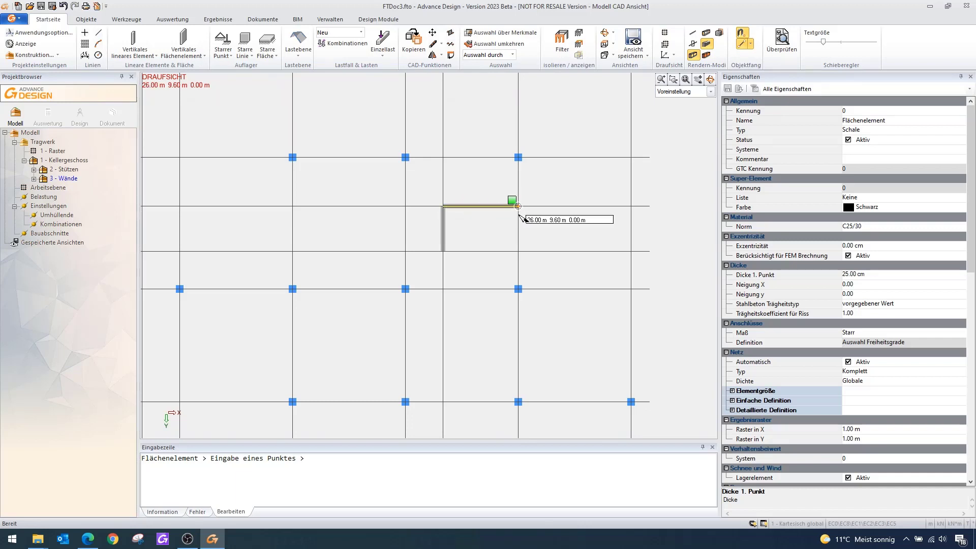
pyautogui.click(518, 252)
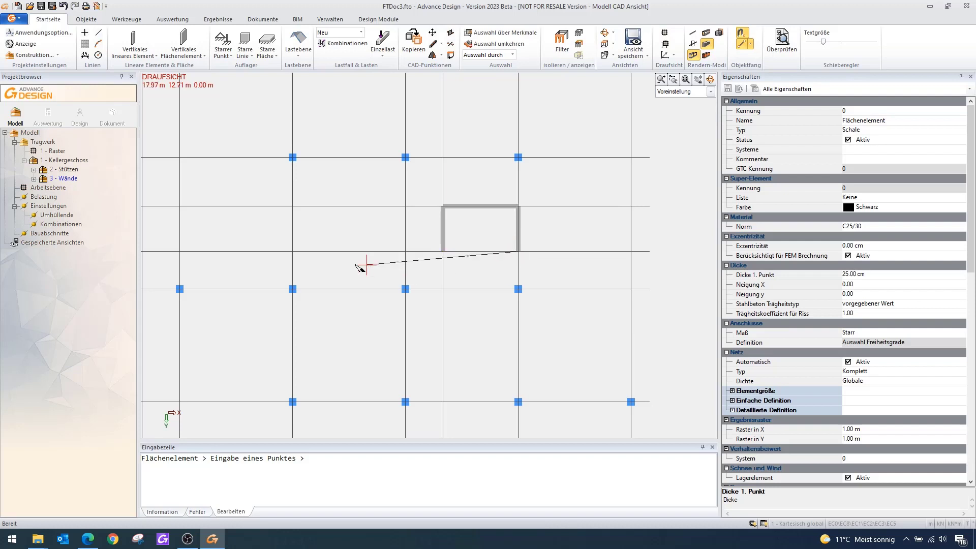
pyautogui.click(292, 251)
# Draw outer walls from G/8 along grid line G to axis 2, along axis 2 to F, and along F to axis 1
pyautogui.scroll(-1, 431, 279)
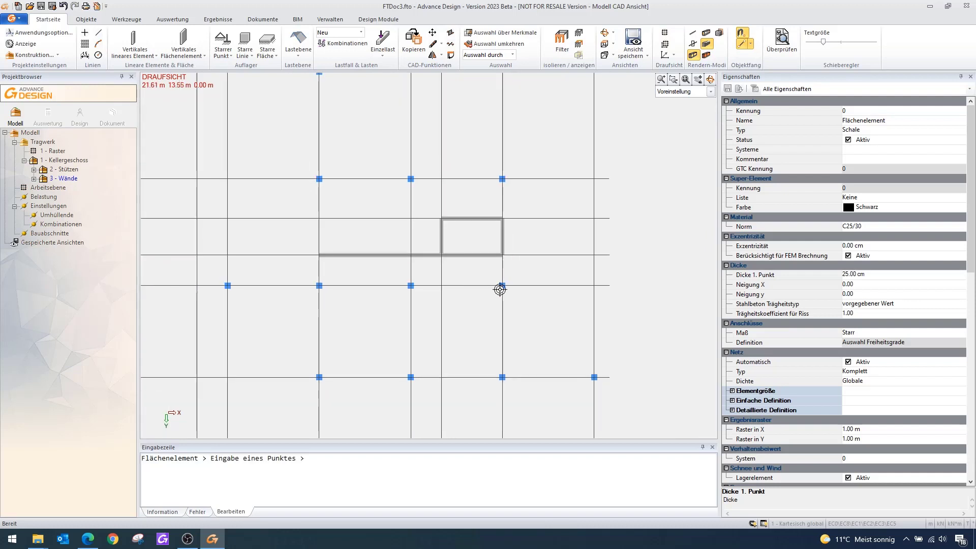
pyautogui.scroll(-1, 570, 290)
pyautogui.scroll(-2, 377, 228)
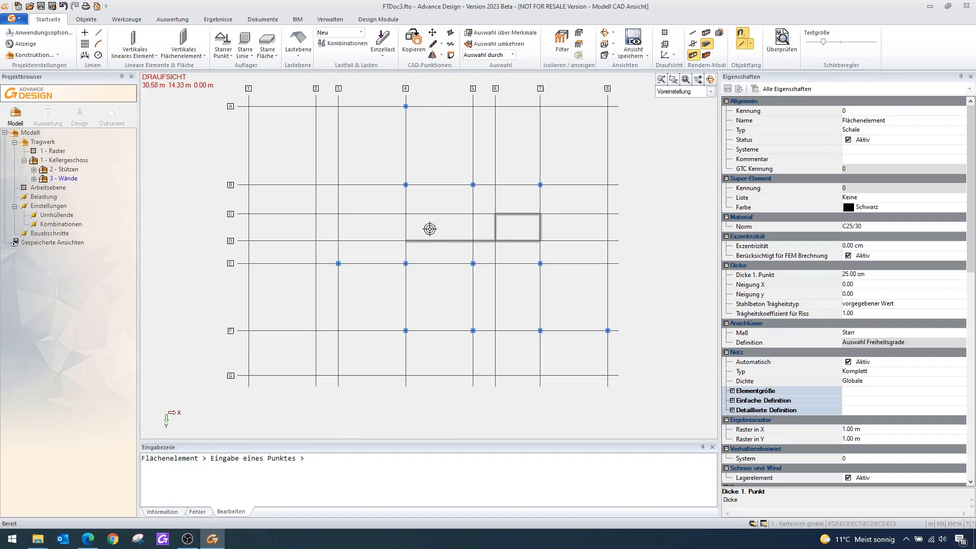
pyautogui.moveTo(483, 288); pyautogui.dragTo(496, 254, button='middle')
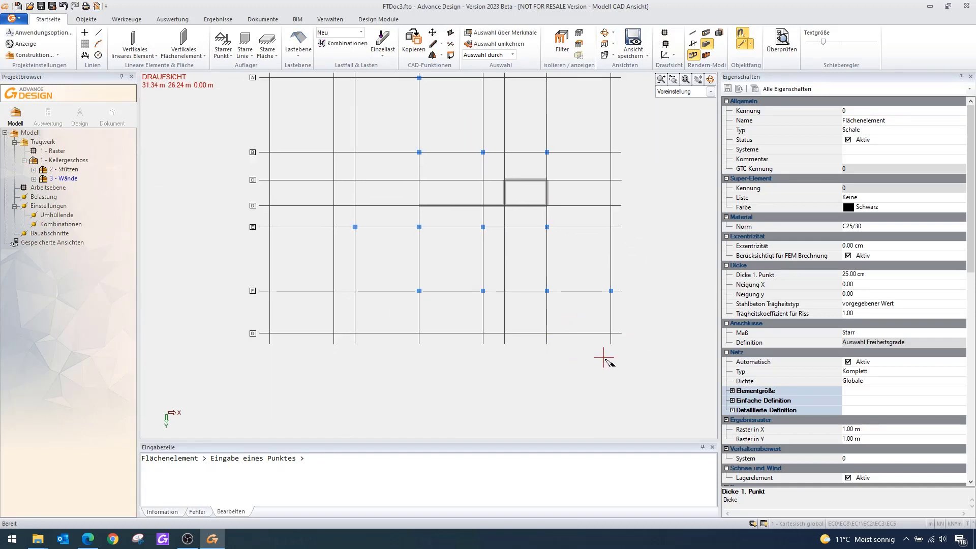
pyautogui.scroll(1, 605, 351)
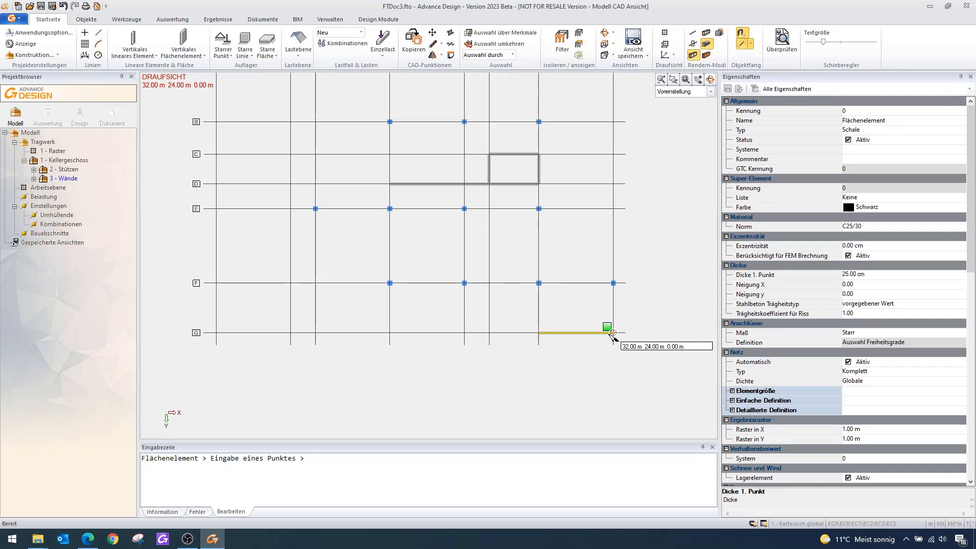
pyautogui.click(613, 334)
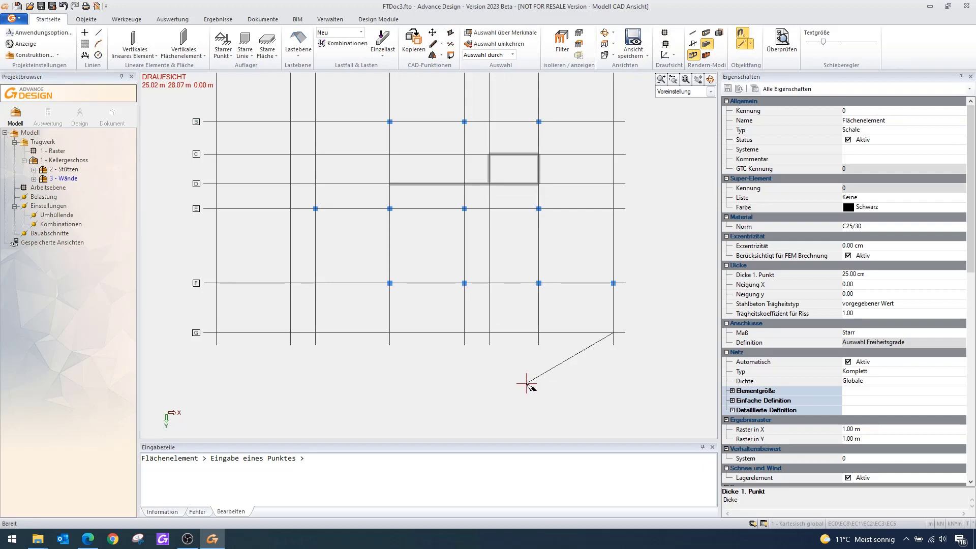
pyautogui.click(291, 334)
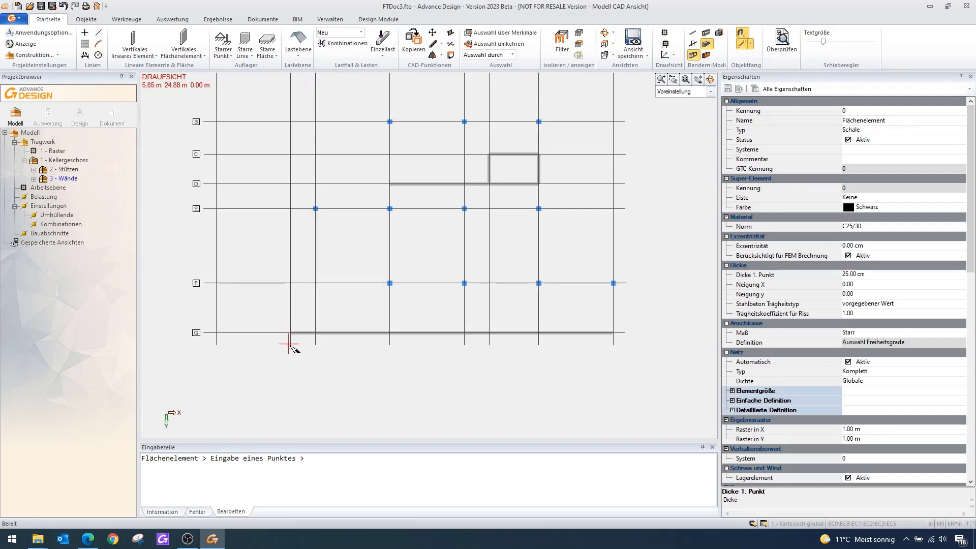
pyautogui.click(290, 283)
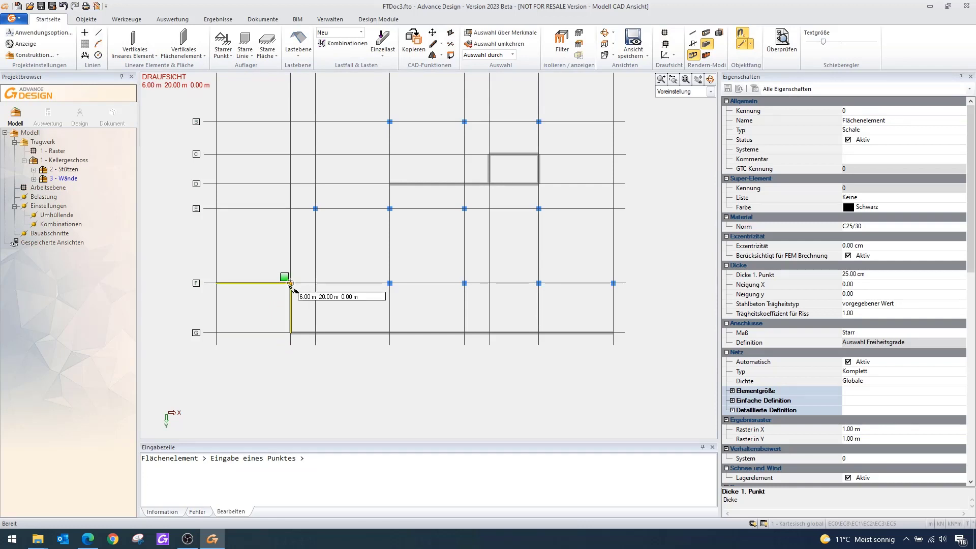
pyautogui.click(216, 283)
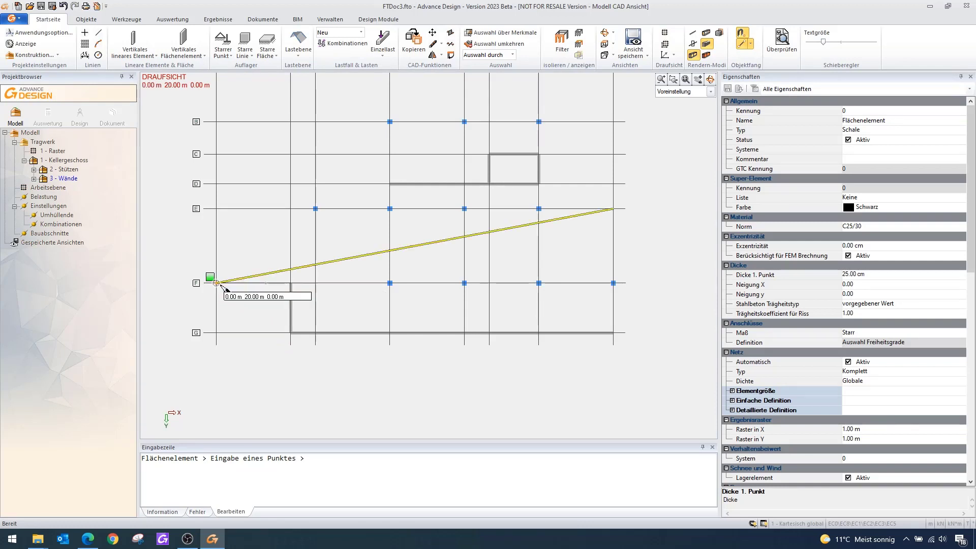
pyautogui.click(217, 282)
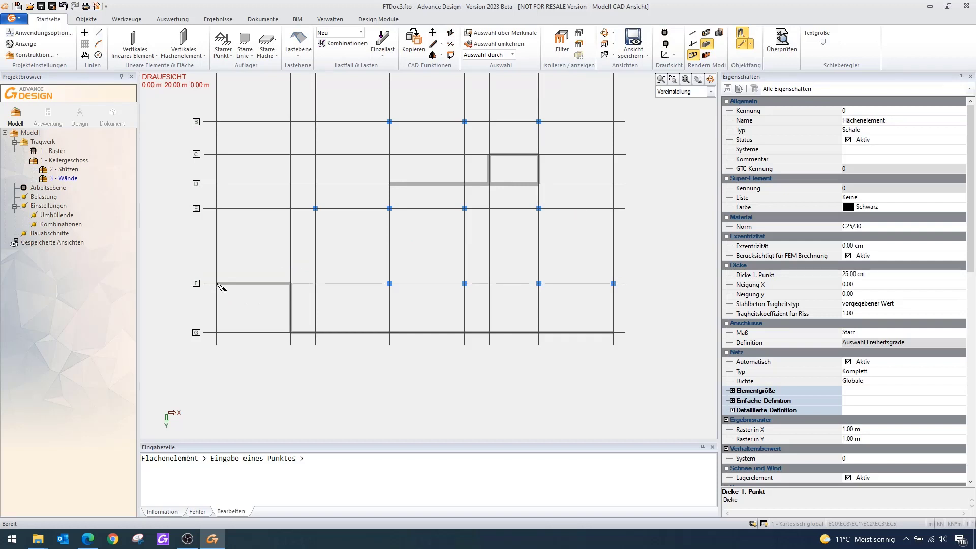
# Continue the outer walls from F/1 to D/1, along D to axis 3, along axis 3 to A, and along A to axis 7
pyautogui.click(217, 183)
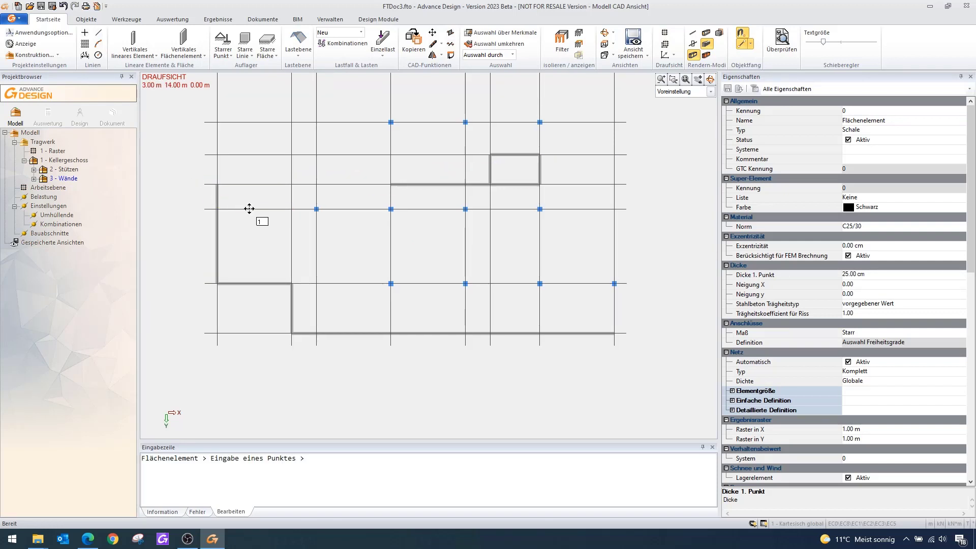
pyautogui.moveTo(249, 208); pyautogui.dragTo(243, 292, button='middle')
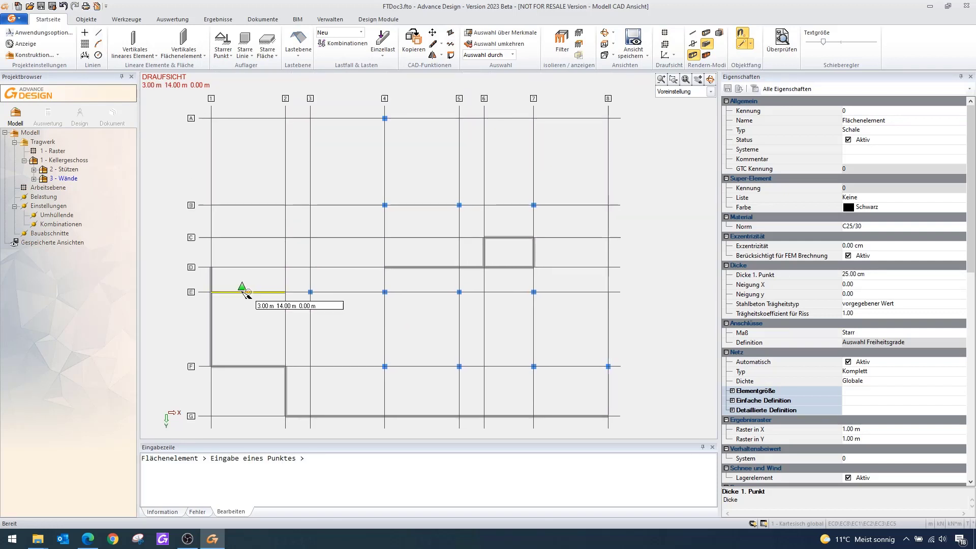
pyautogui.click(311, 267)
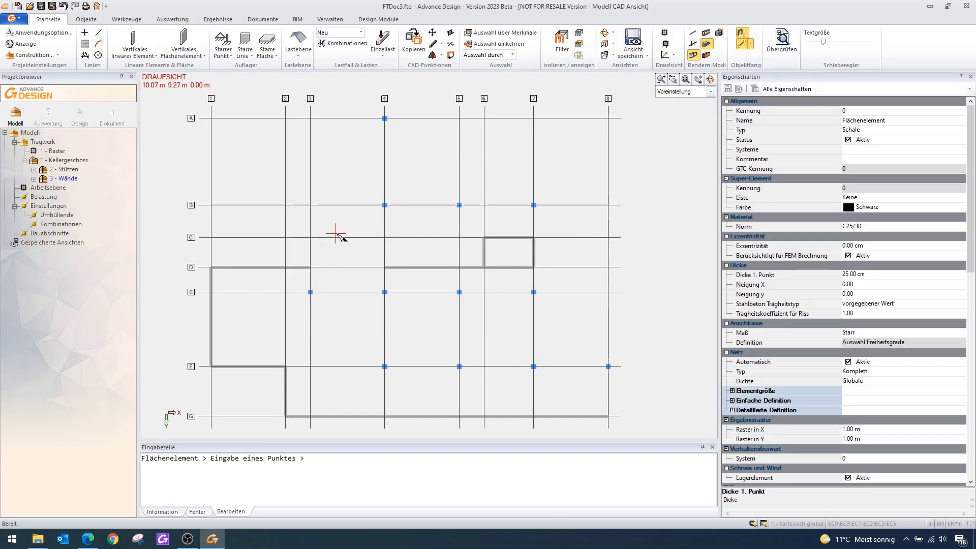
pyautogui.moveTo(333, 247); pyautogui.dragTo(325, 321, button='middle')
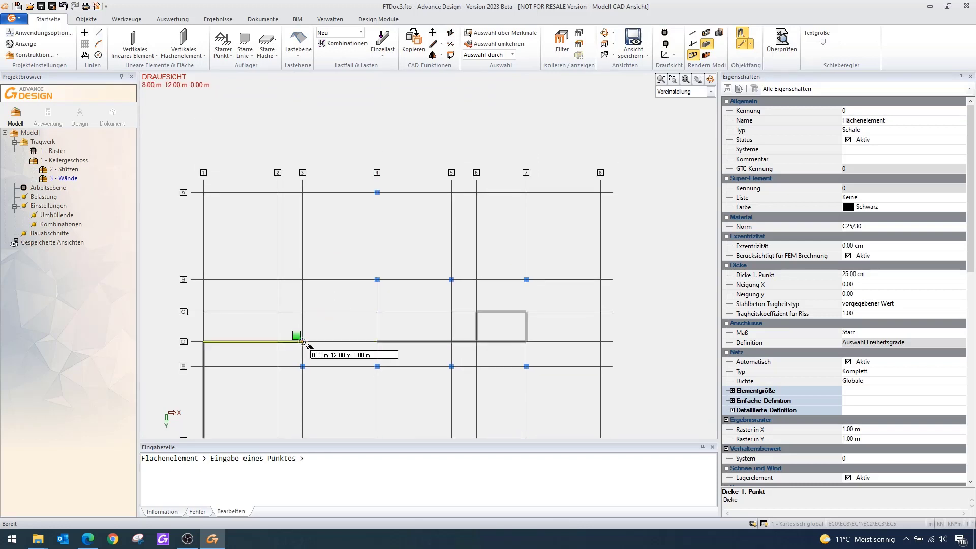
pyautogui.click(303, 192)
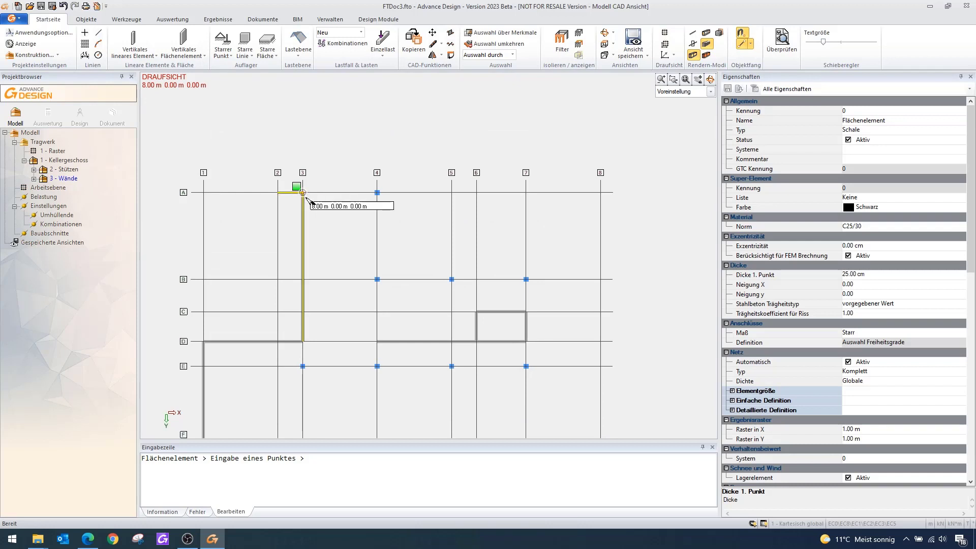
pyautogui.click(526, 192)
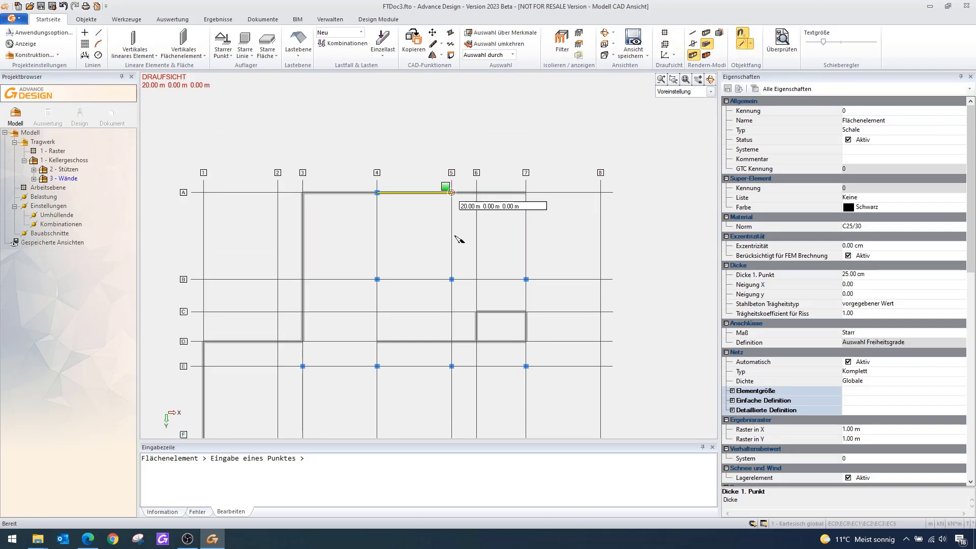
pyautogui.moveTo(455, 236); pyautogui.dragTo(445, 253, button='middle')
pyautogui.scroll(4, 447, 289)
pyautogui.scroll(-1, 433, 251)
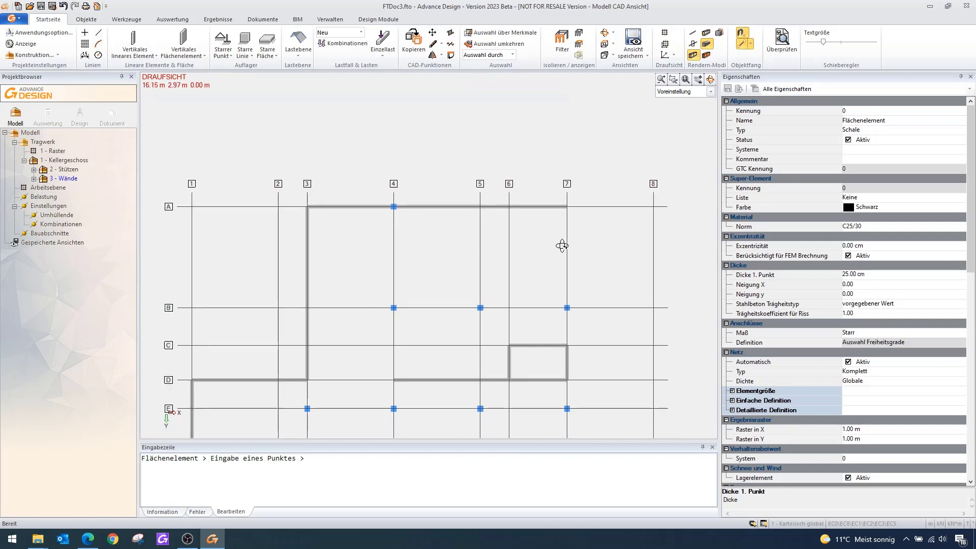
pyautogui.moveTo(562, 244); pyautogui.dragTo(531, 240, button='middle')
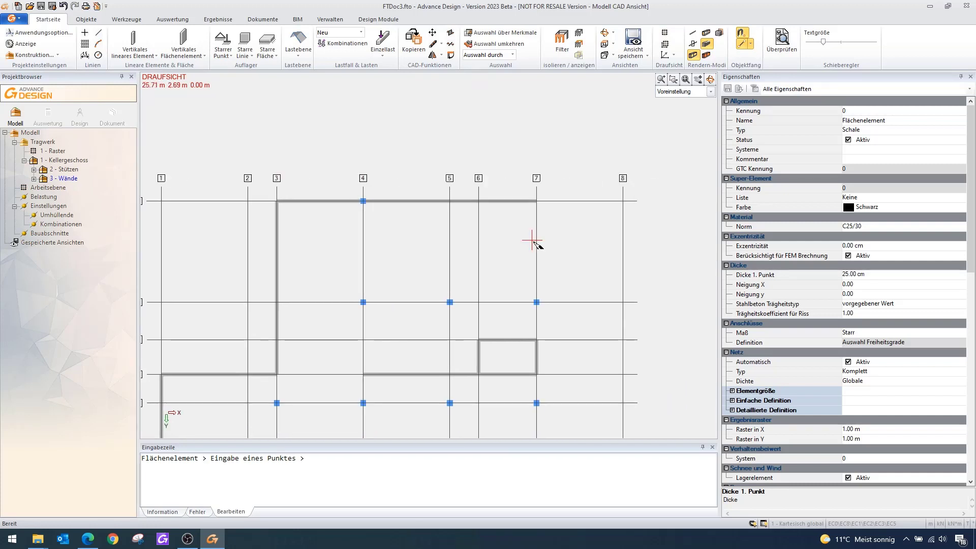
pyautogui.scroll(-1, 533, 240)
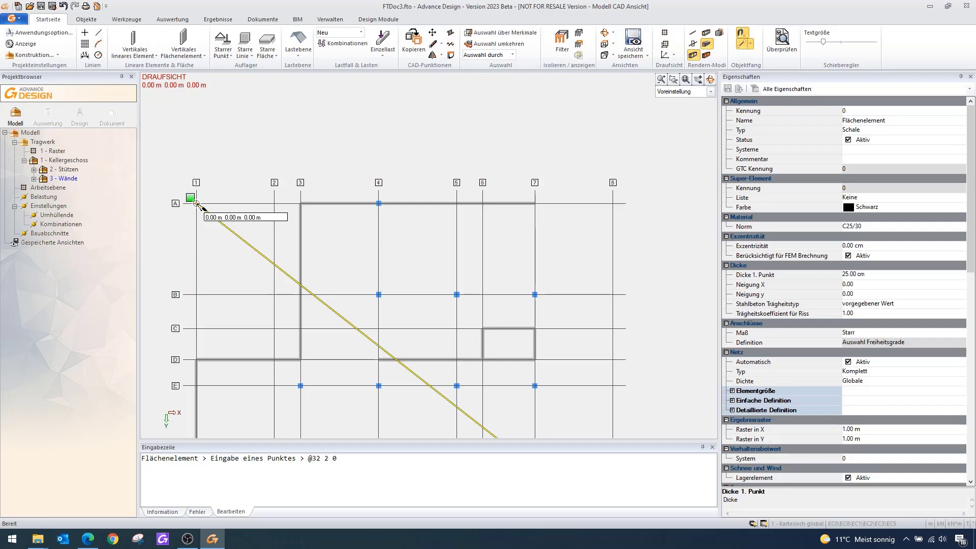
pyautogui.press('Return')
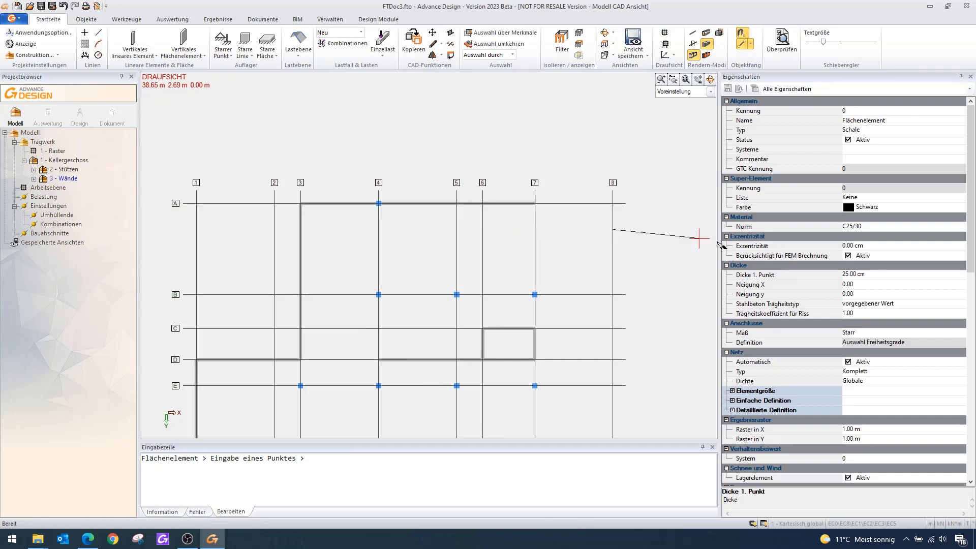
pyautogui.scroll(2, 602, 257)
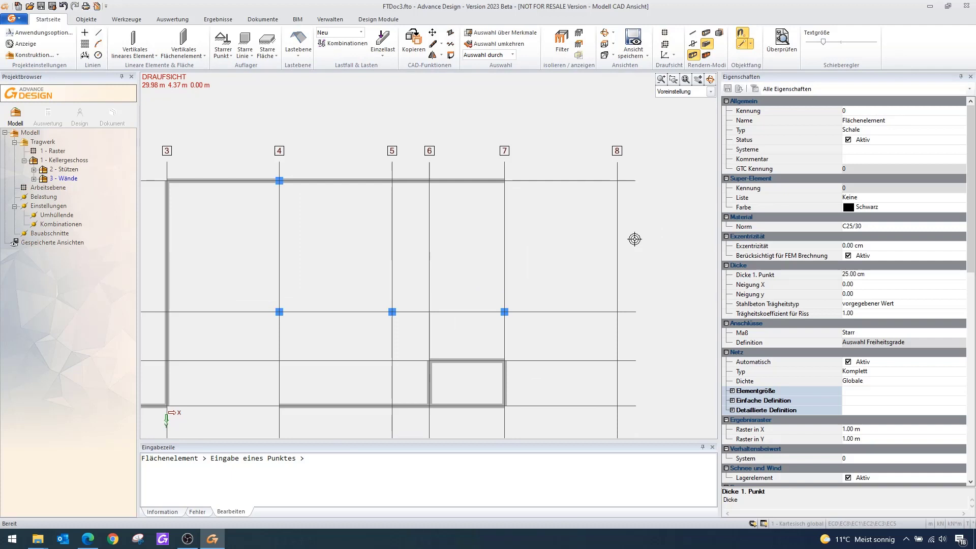
pyautogui.click(504, 180)
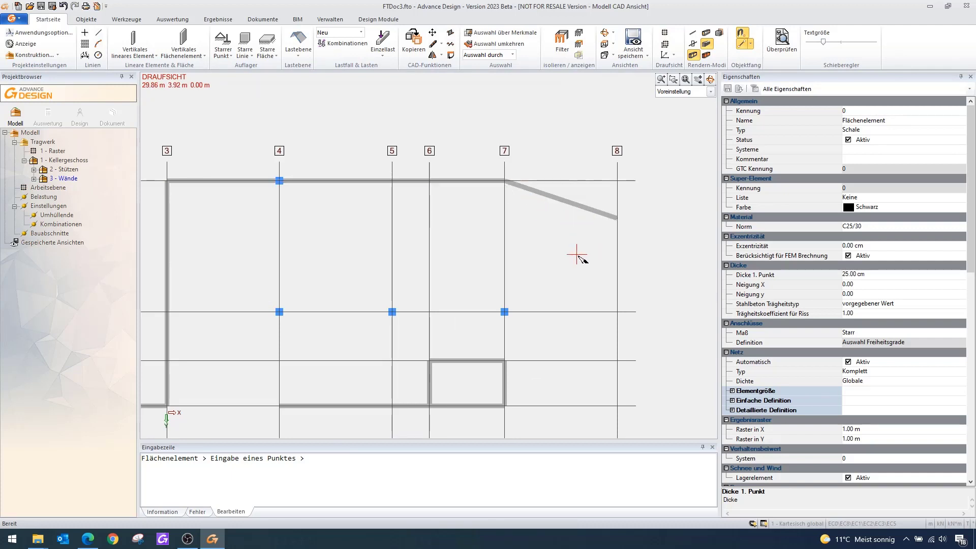
# Close the outer walls along axis 8 from the inclined wall's end to grid line G, and end the wall command
pyautogui.scroll(-3, 577, 257)
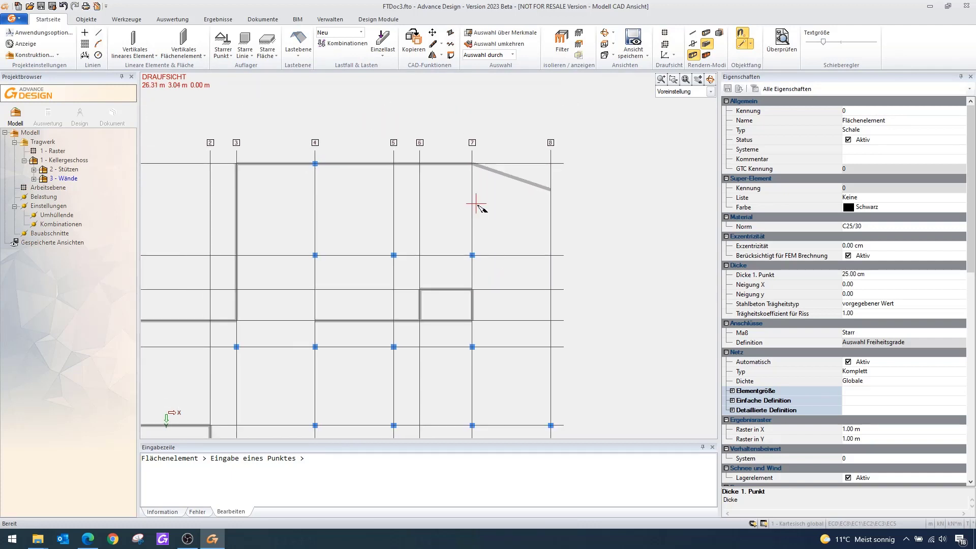
pyautogui.moveTo(532, 287); pyautogui.dragTo(524, 192, button='middle')
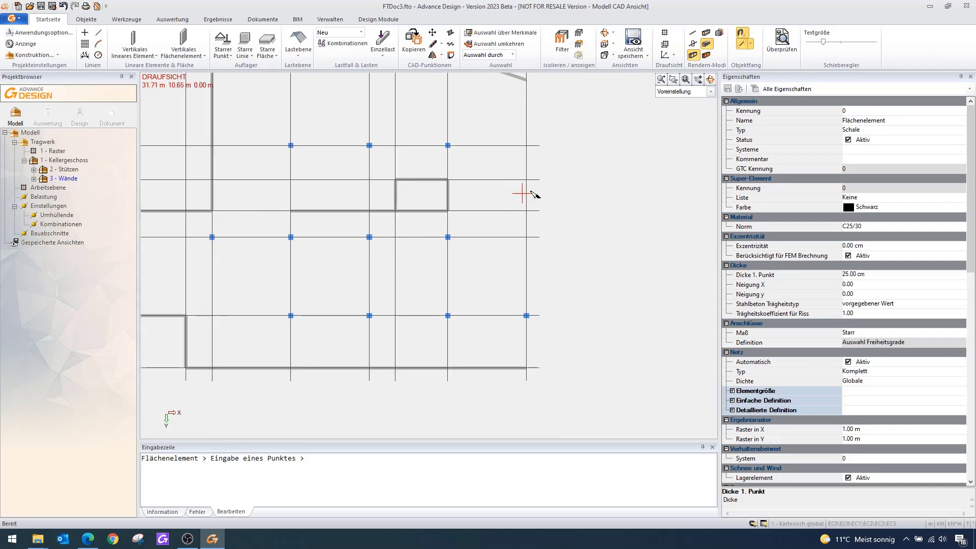
pyautogui.click(526, 79)
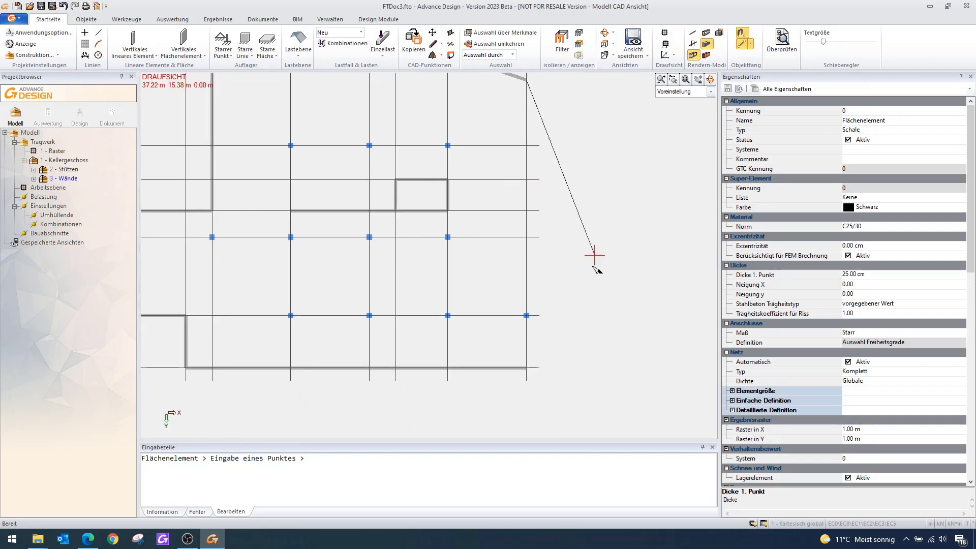
pyautogui.click(526, 367)
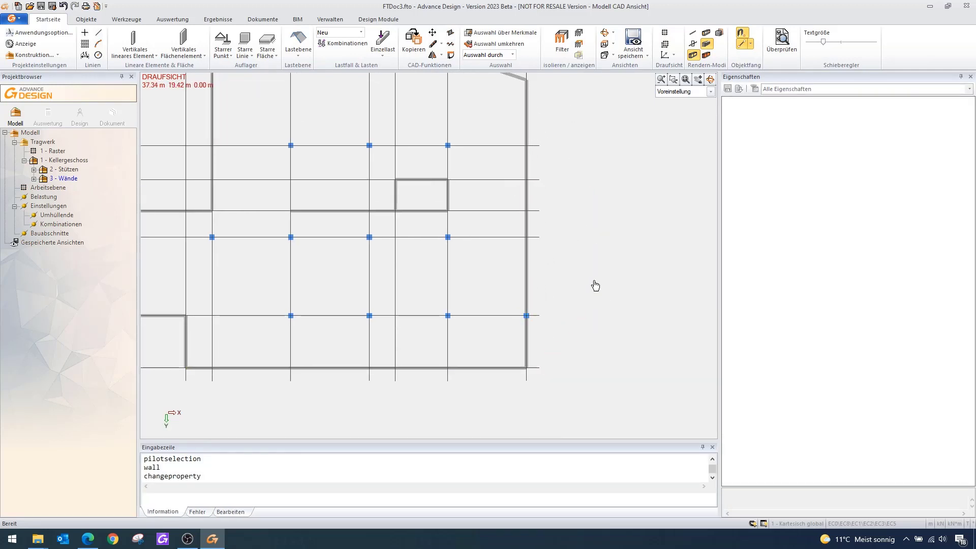
# Inspect the Kellergeschoss walls and columns in a rotated 3D view
pyautogui.scroll(-3, 593, 283)
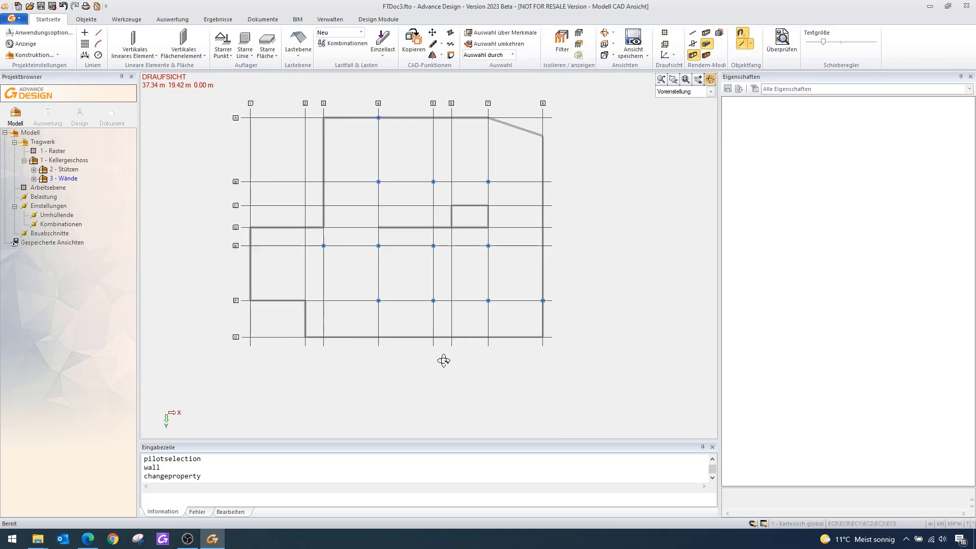
pyautogui.moveTo(443, 361); pyautogui.dragTo(460, 329)
pyautogui.moveTo(417, 242); pyautogui.dragTo(437, 249, button='middle')
pyautogui.scroll(1, 460, 268)
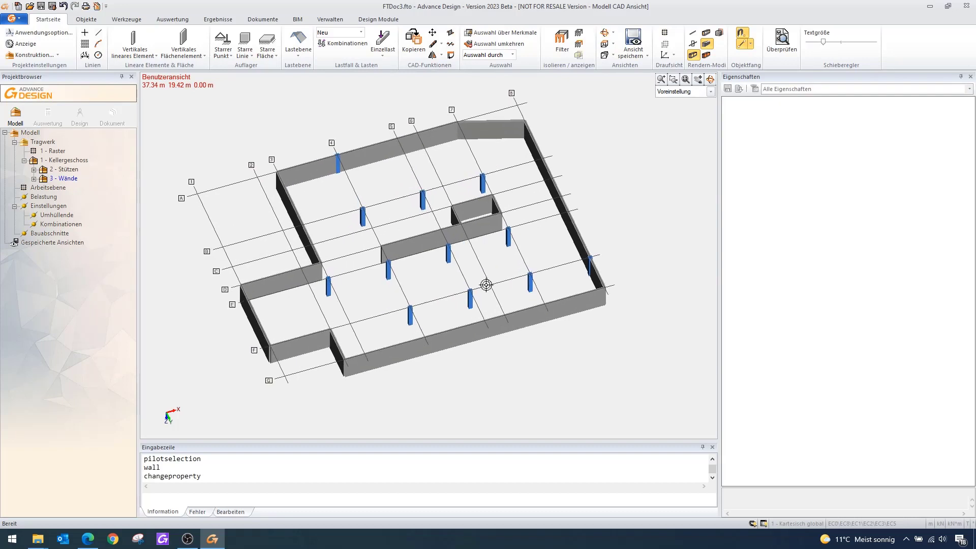
pyautogui.scroll(2, 486, 285)
pyautogui.scroll(-1, 487, 285)
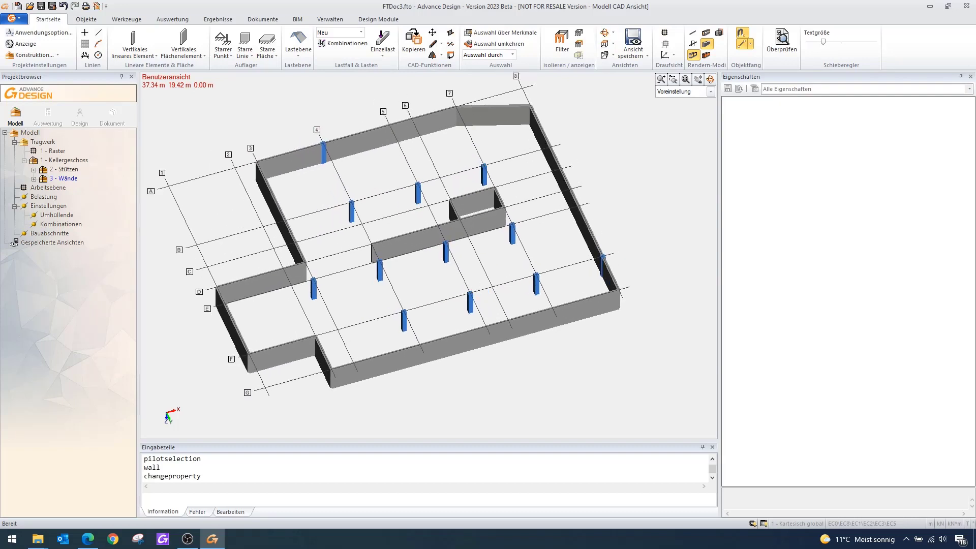